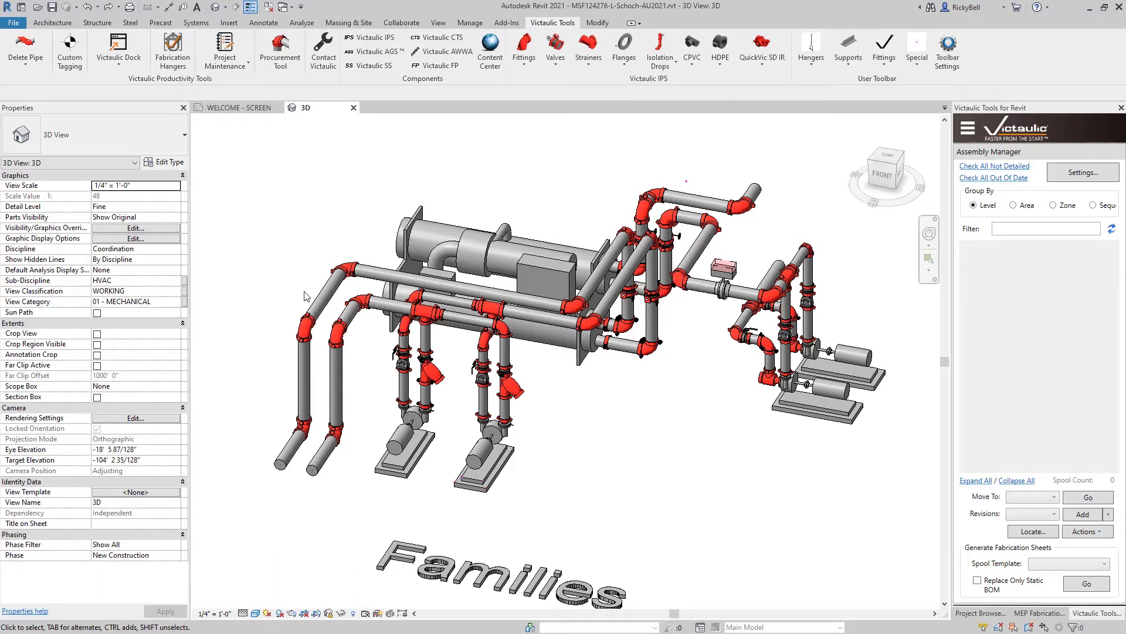
# Step: Review the Victaulic toolbar settings' Delete Pipe pipe-type options, then close without saving
pyautogui.scroll(5, 304, 296)
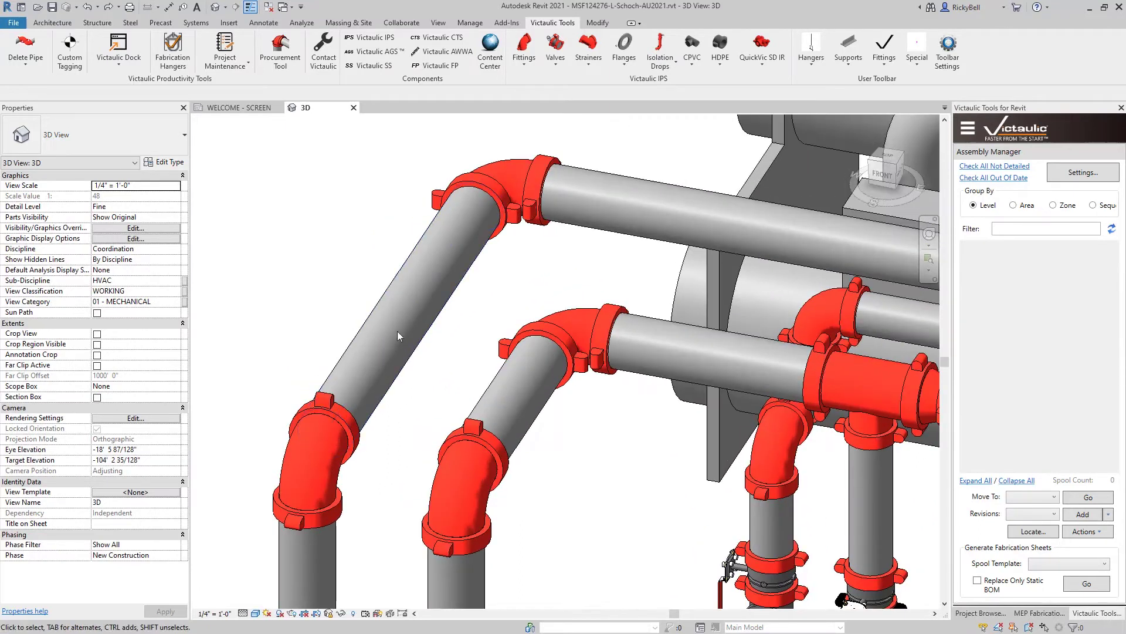
pyautogui.scroll(1, 396, 331)
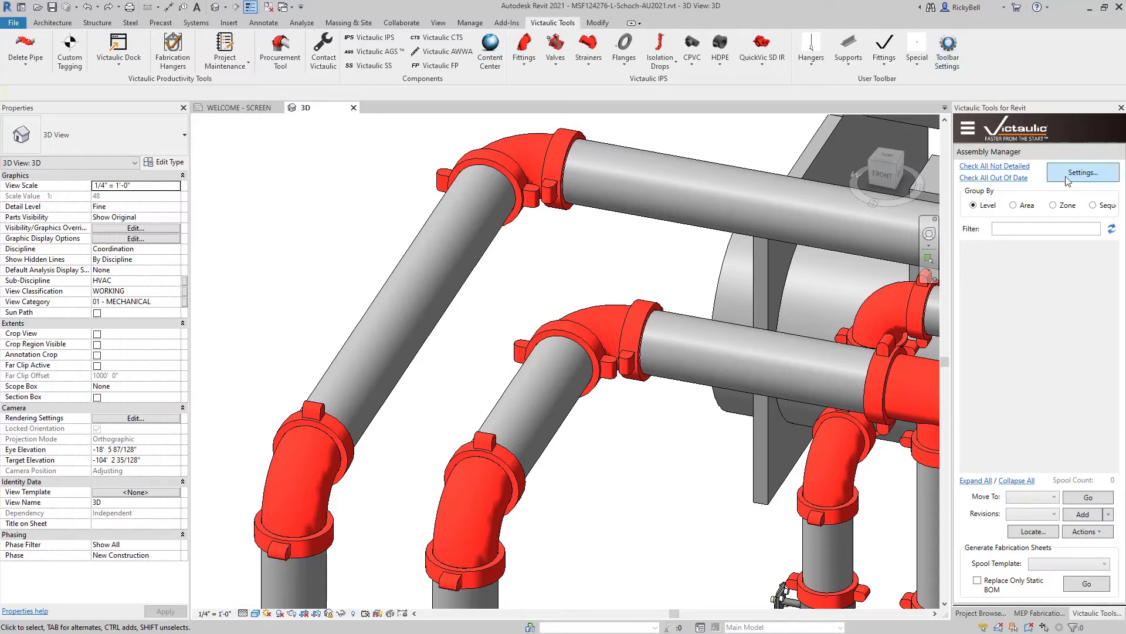
pyautogui.click(949, 51)
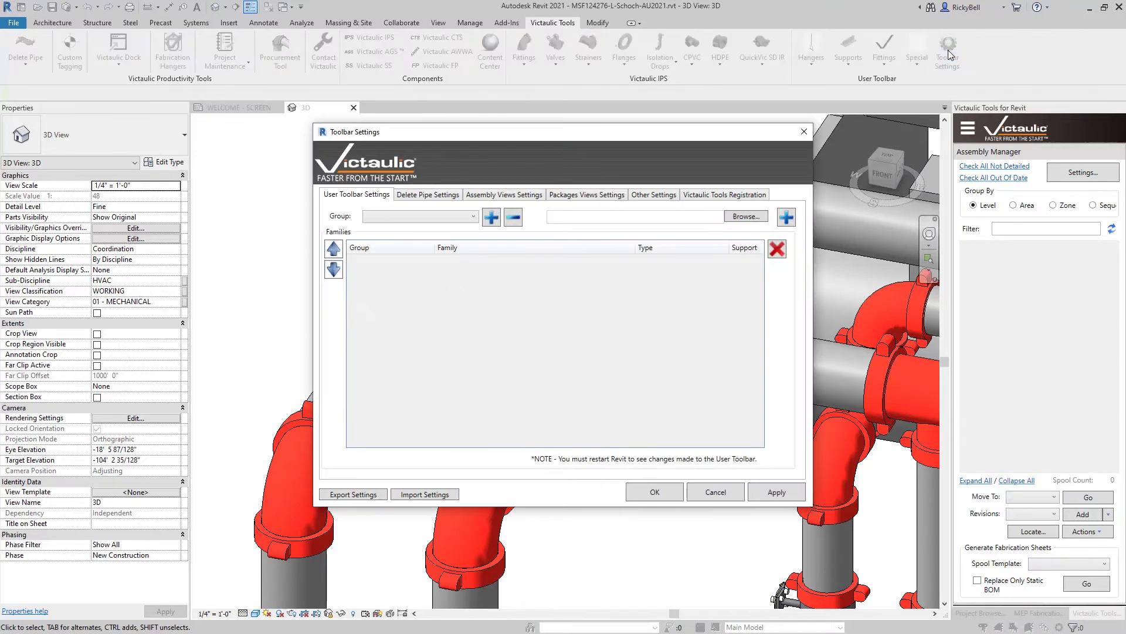
pyautogui.click(424, 196)
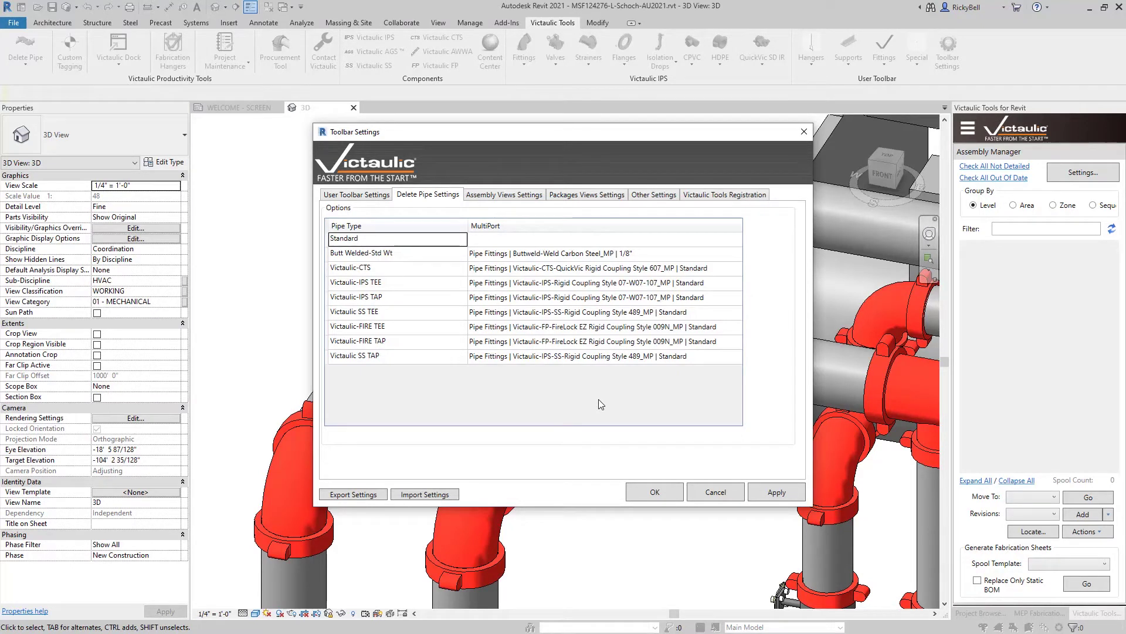
pyautogui.click(721, 496)
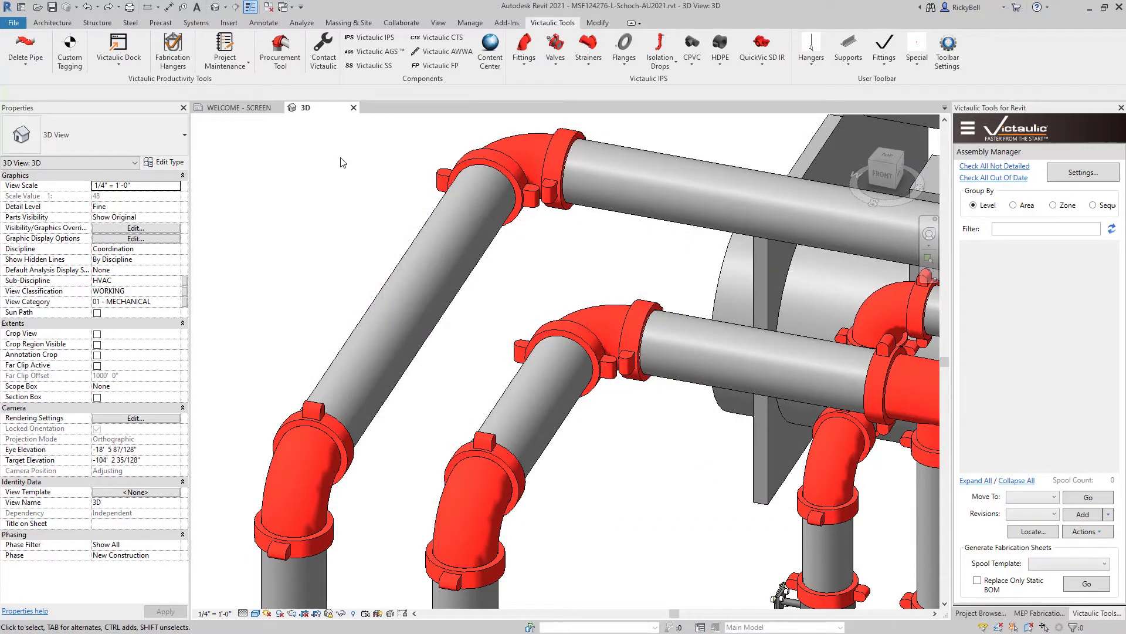
# Step: Add the Victaulic SS components to the toolbar and browse the IPS Fittings list
pyautogui.click(369, 65)
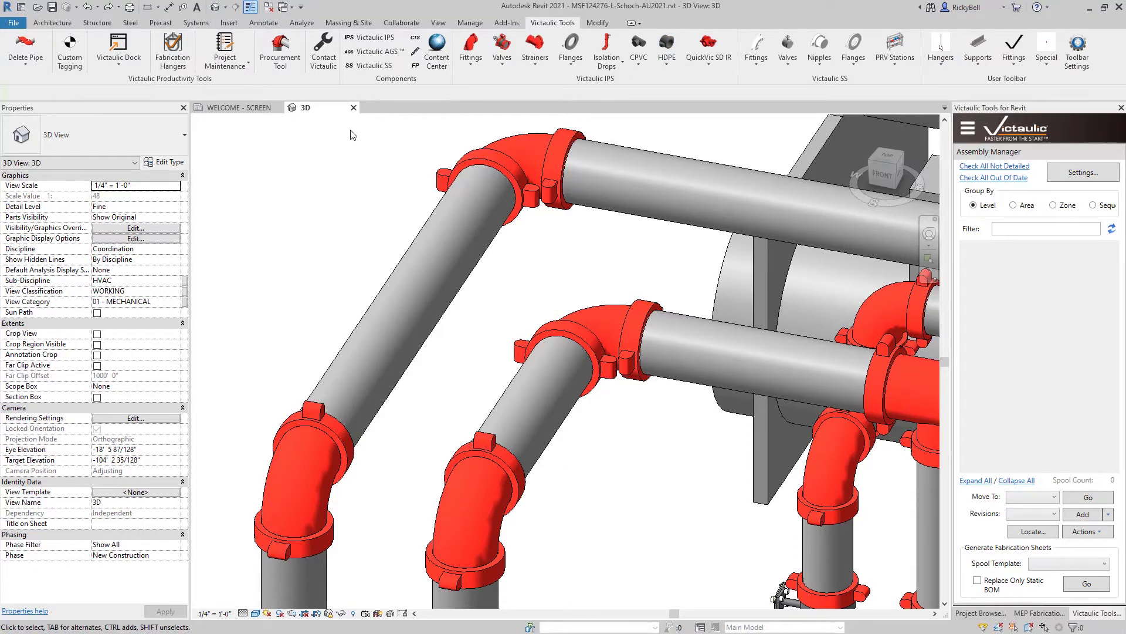
pyautogui.click(472, 56)
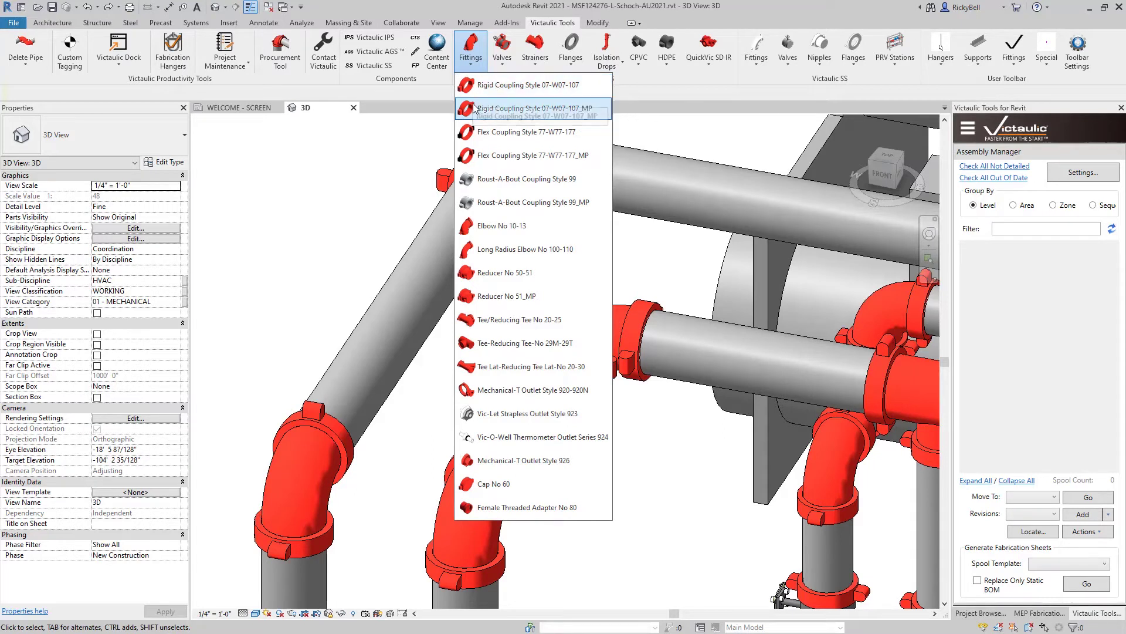
pyautogui.click(590, 115)
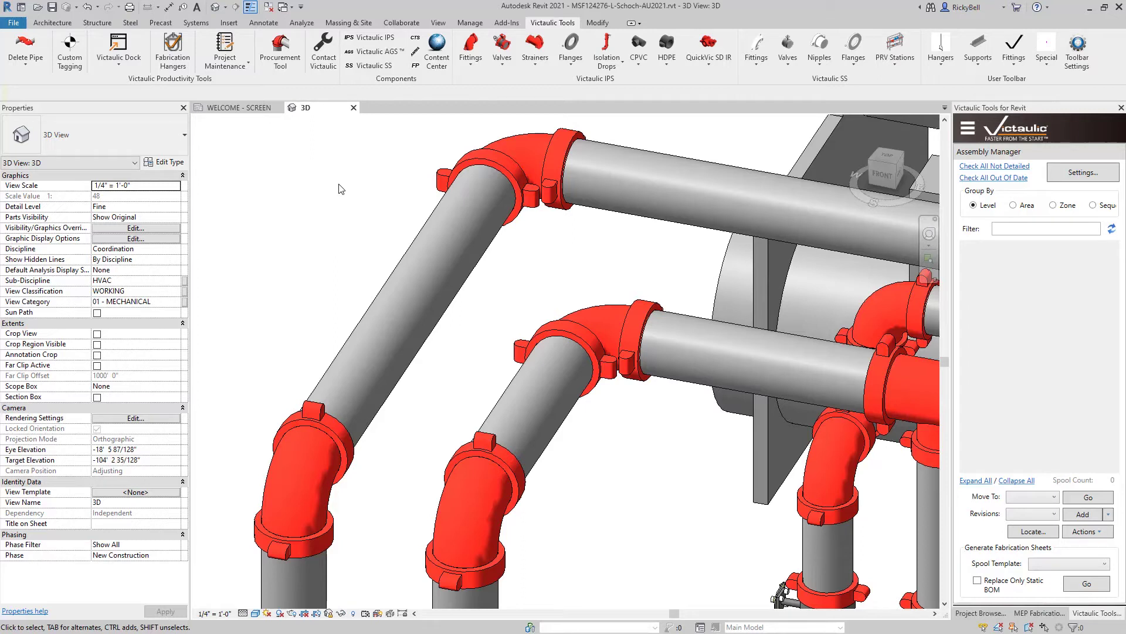
pyautogui.click(1077, 54)
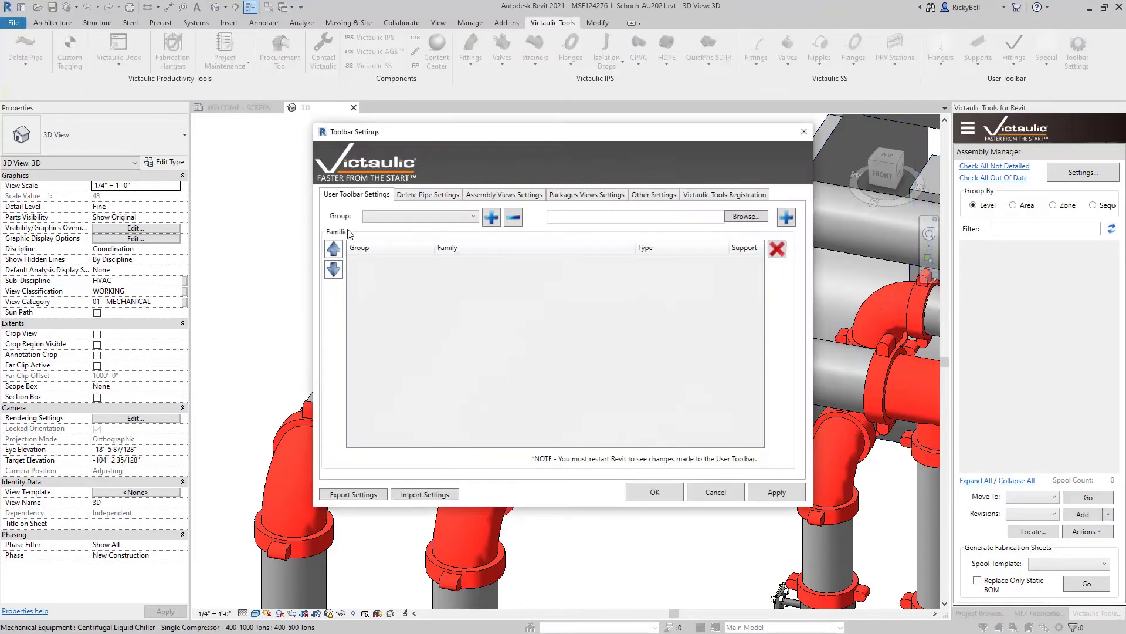
pyautogui.click(430, 194)
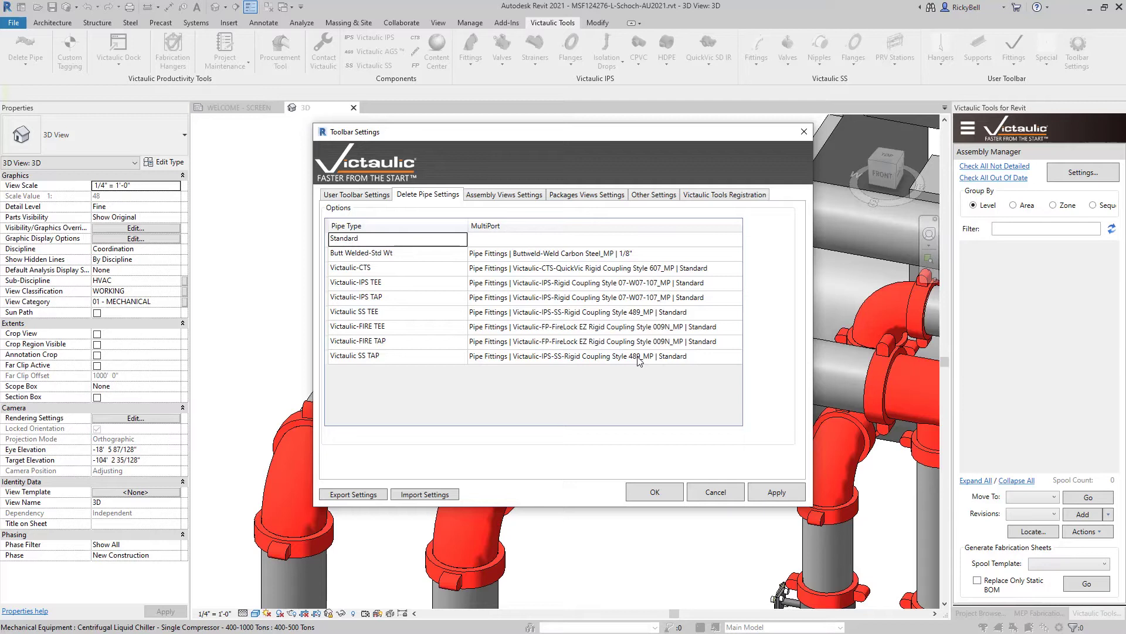
pyautogui.click(667, 497)
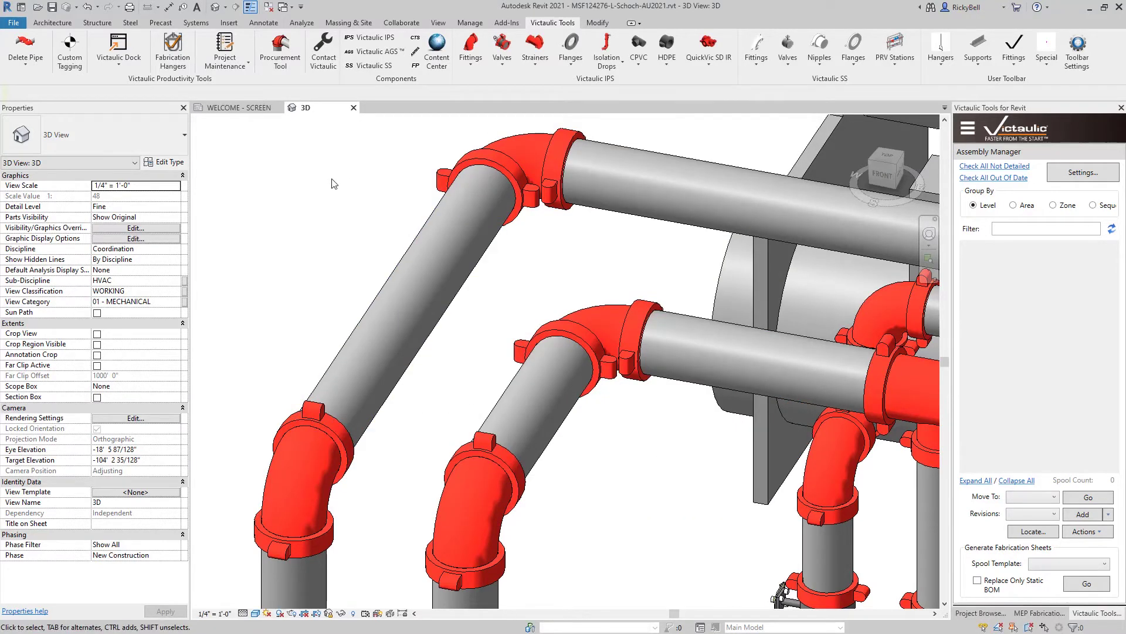
# Step: Use Victaulic Delete Pipe to remove the sloped pipe from the outer left run
pyautogui.click(22, 69)
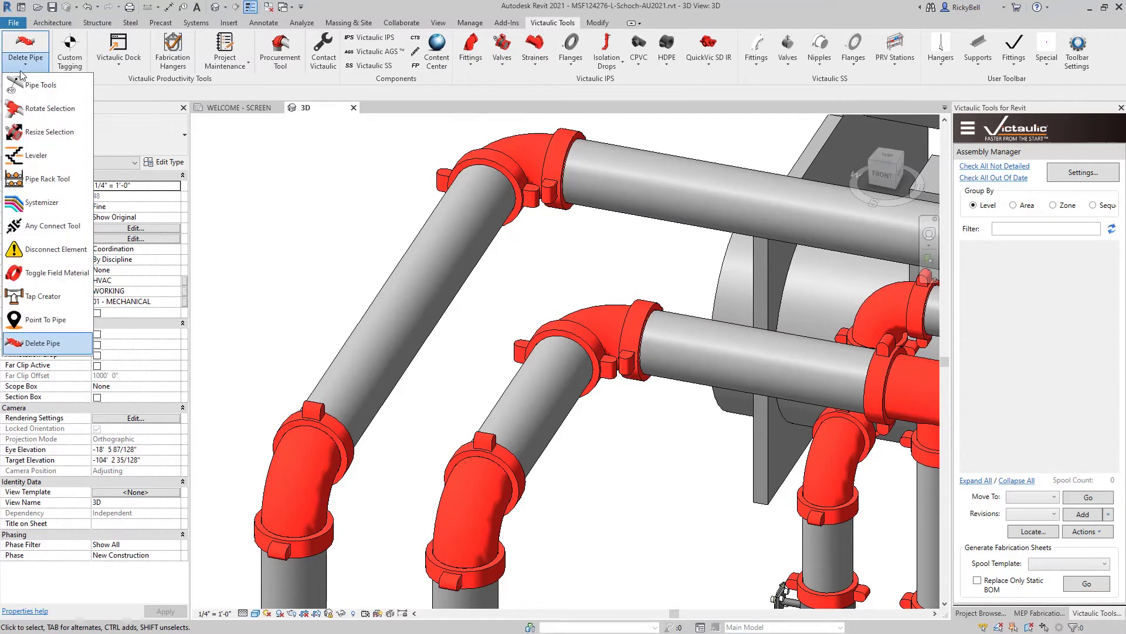
pyautogui.click(45, 345)
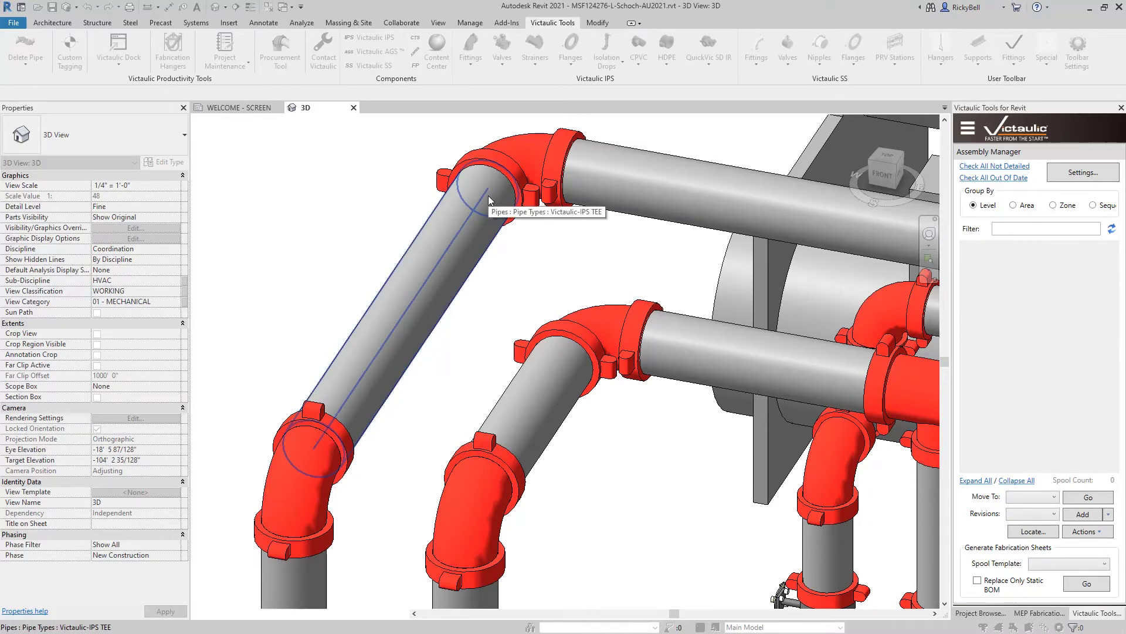
pyautogui.scroll(-5, 369, 220)
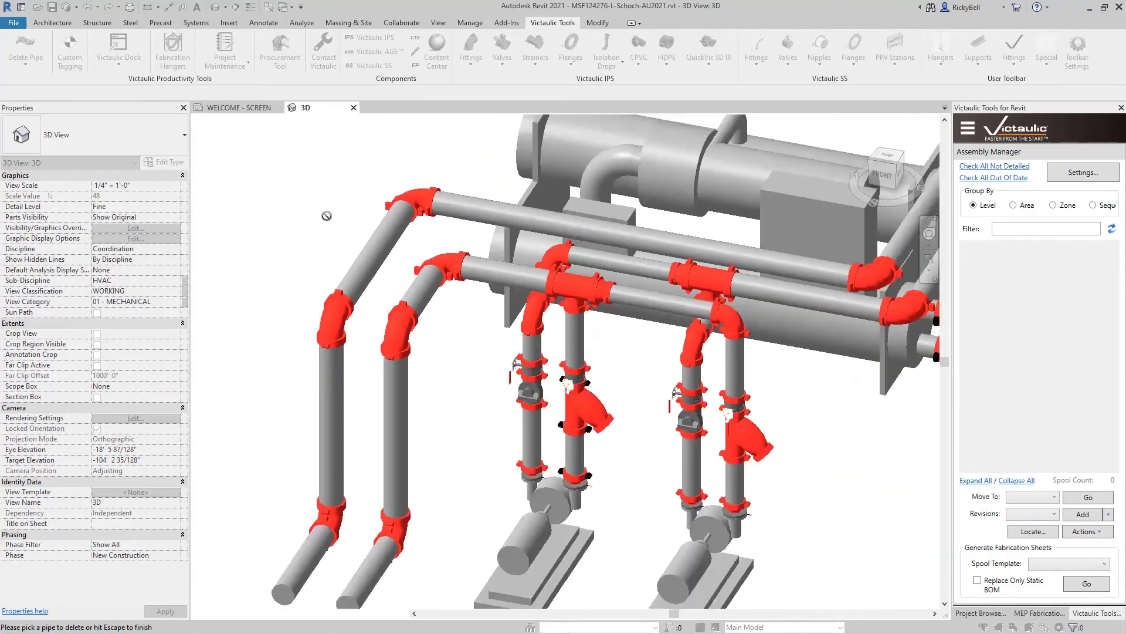
pyautogui.moveTo(326, 214); pyautogui.dragTo(417, 199, button='middle')
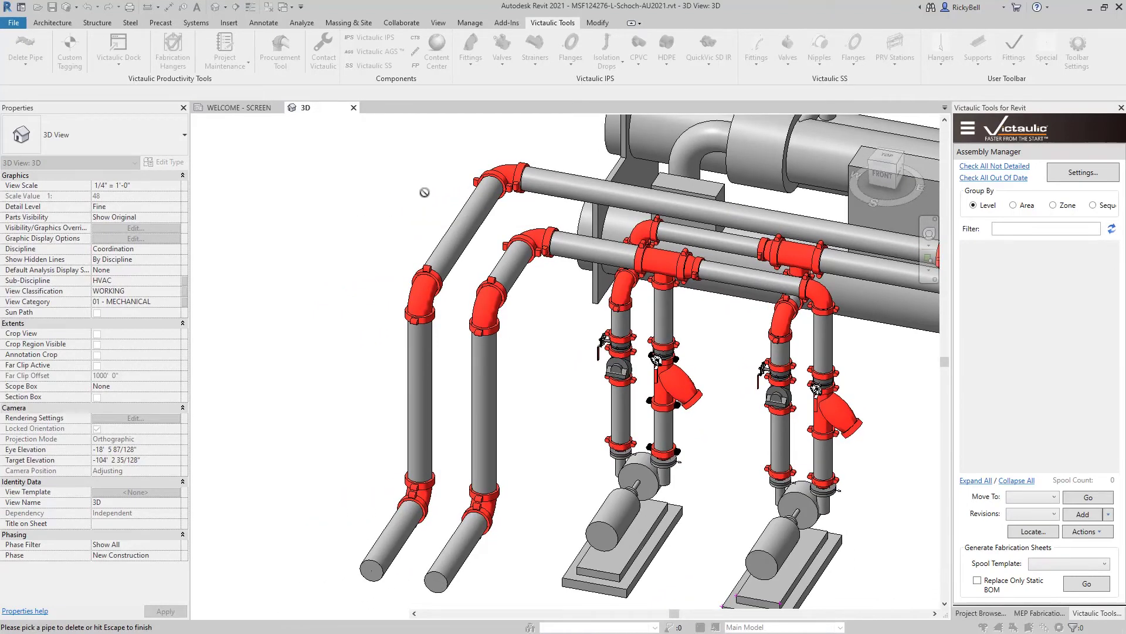
pyautogui.press('Escape')
pyautogui.click(474, 205)
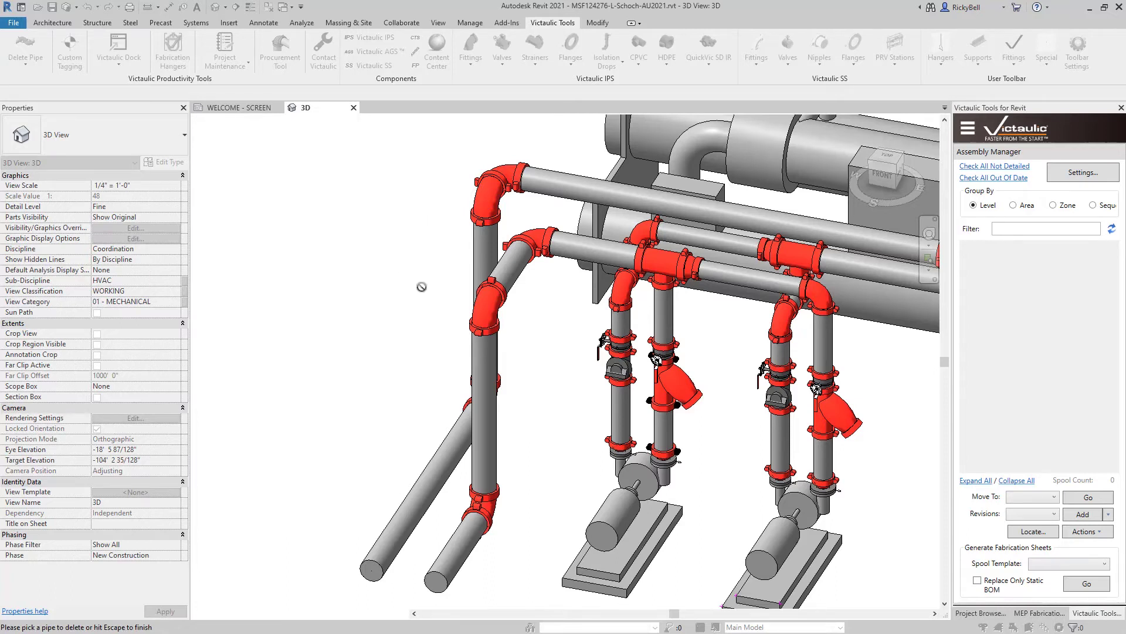
pyautogui.press('Escape')
# Step: Check the type of the coupling on the top elbow, then clear the selection
pyautogui.scroll(5, 496, 165)
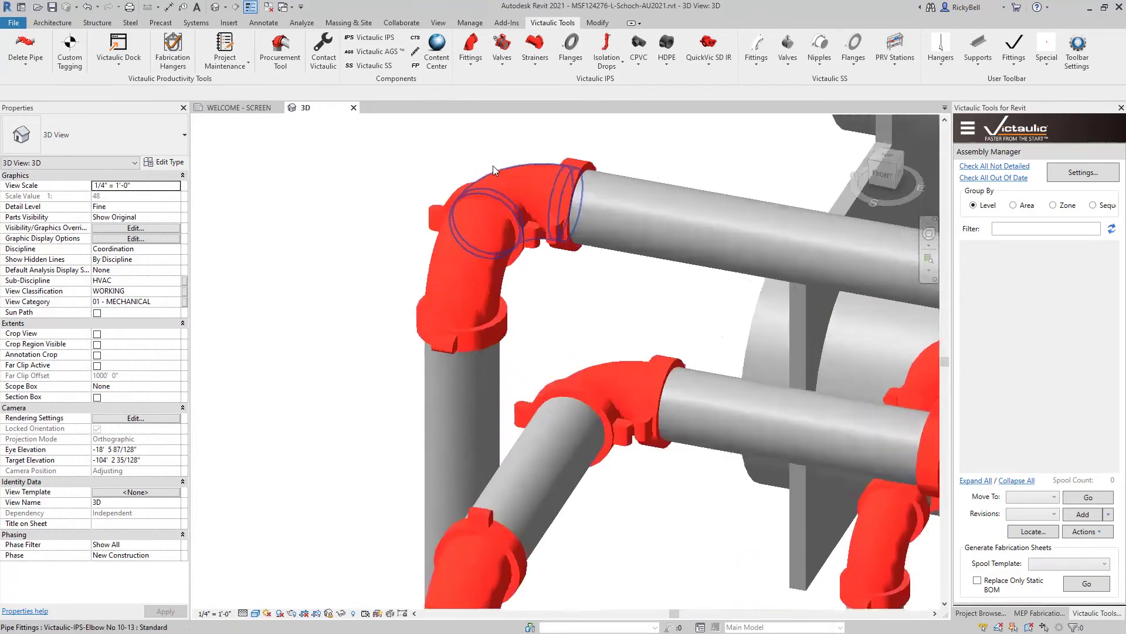
pyautogui.scroll(2, 493, 165)
pyautogui.click(434, 210)
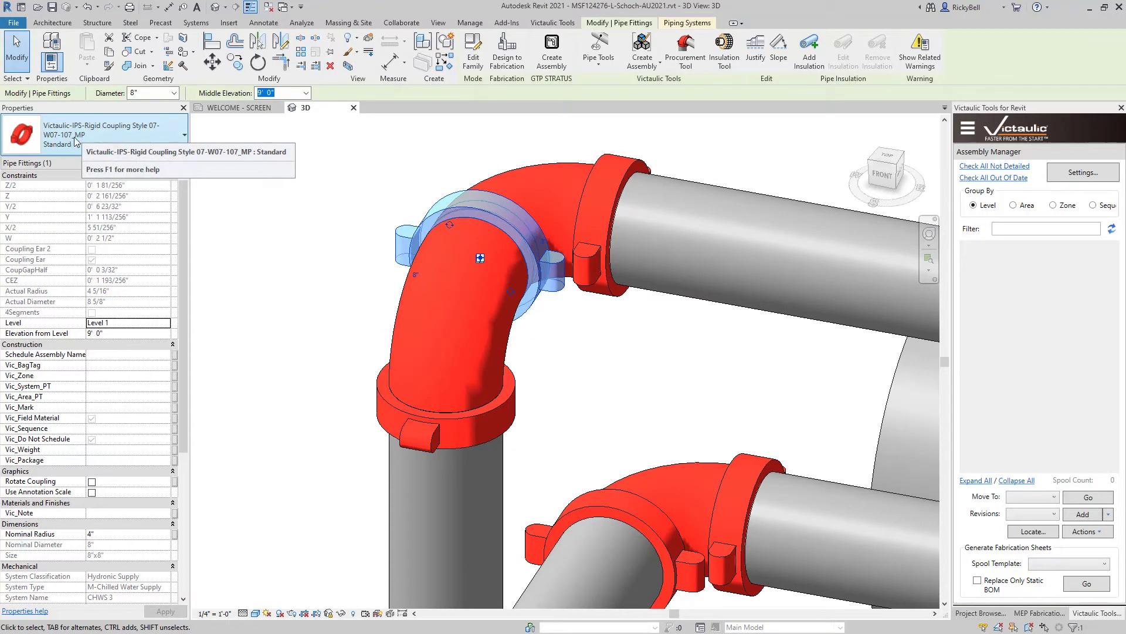
pyautogui.click(326, 217)
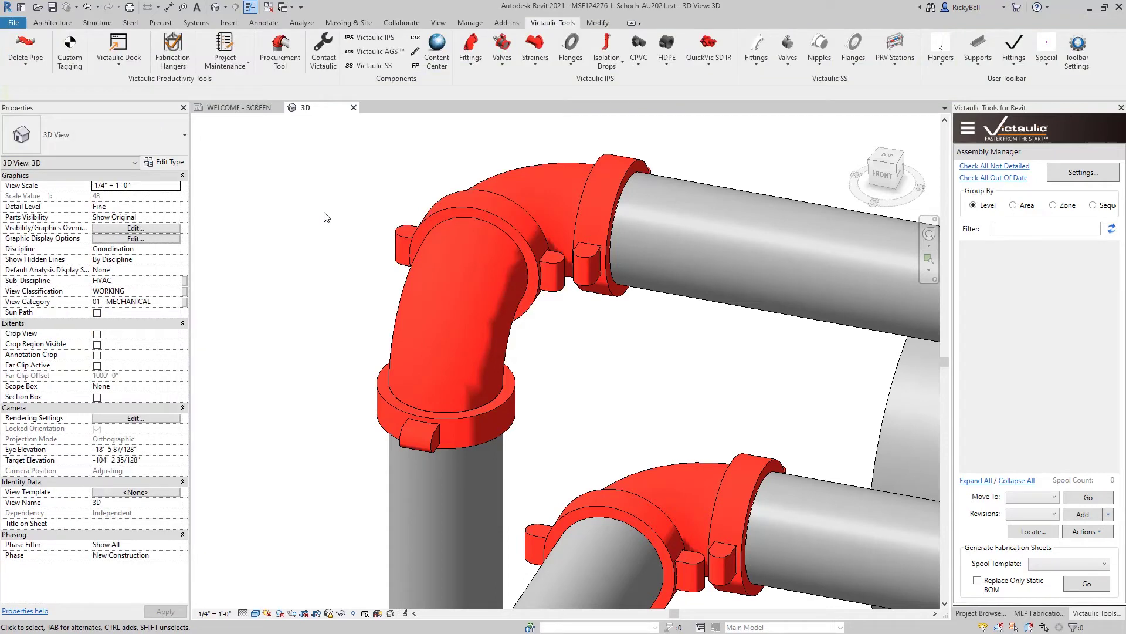
# Step: Delete the second run's short sloped pipe and the vertical pipe below its elbow
pyautogui.click(24, 47)
pyautogui.scroll(-4, 300, 314)
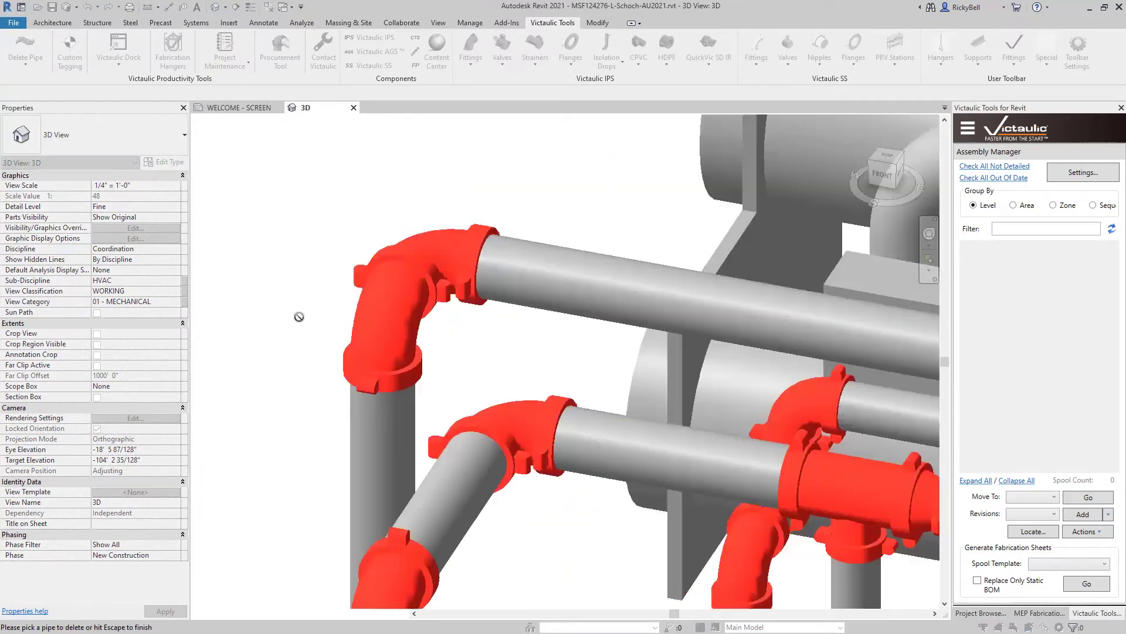
pyautogui.moveTo(269, 327); pyautogui.dragTo(325, 202, button='middle')
pyautogui.scroll(2, 325, 203)
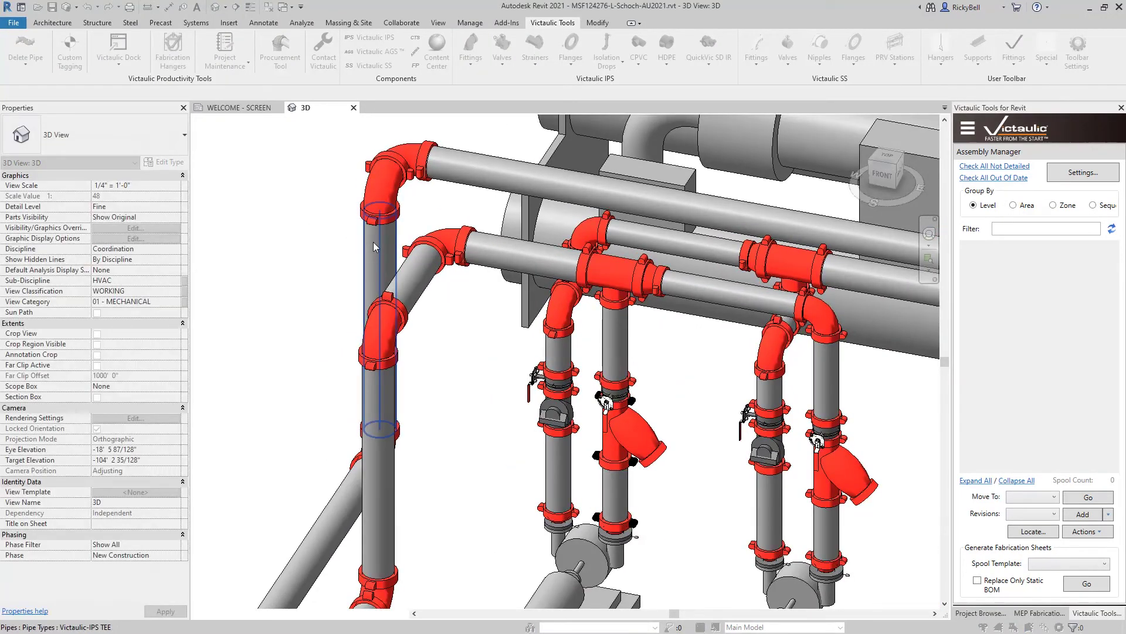
pyautogui.click(432, 281)
pyautogui.click(423, 324)
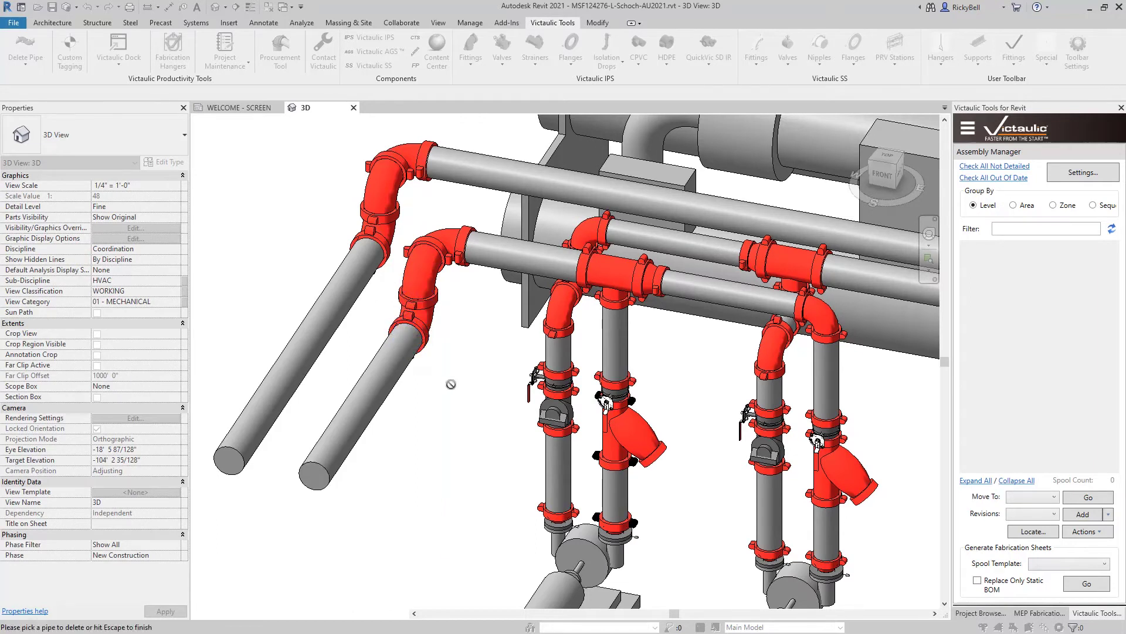
pyautogui.press('Escape')
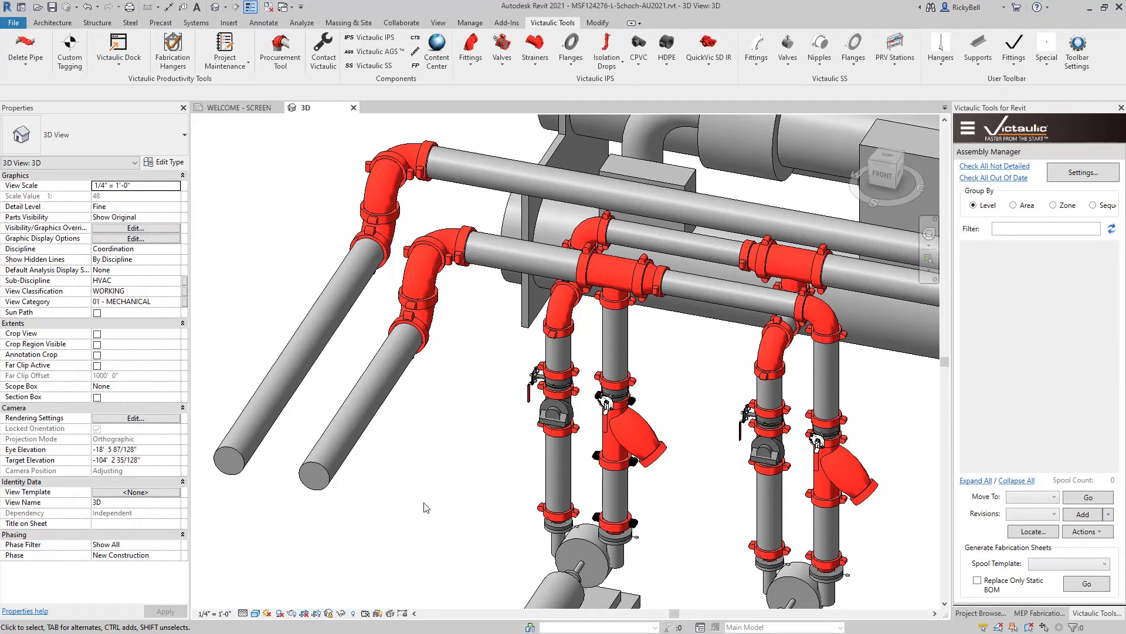
# Step: Delete the outer left run's vertical pipe and three pipes from the second run
pyautogui.scroll(-5, 431, 506)
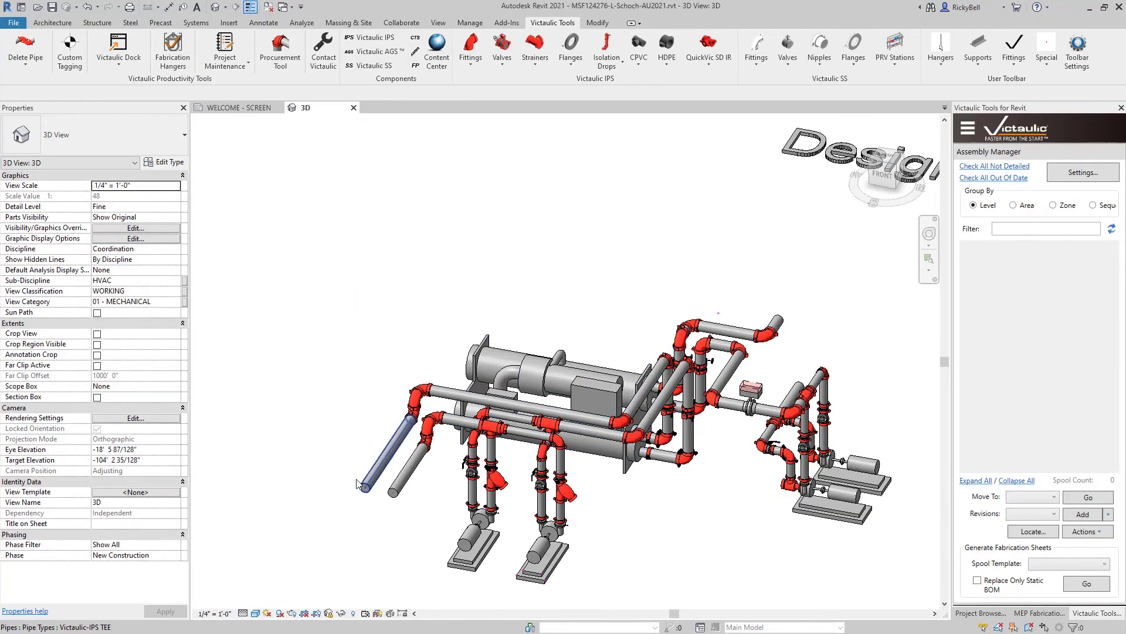
pyautogui.scroll(-3, 357, 483)
pyautogui.scroll(3, 505, 214)
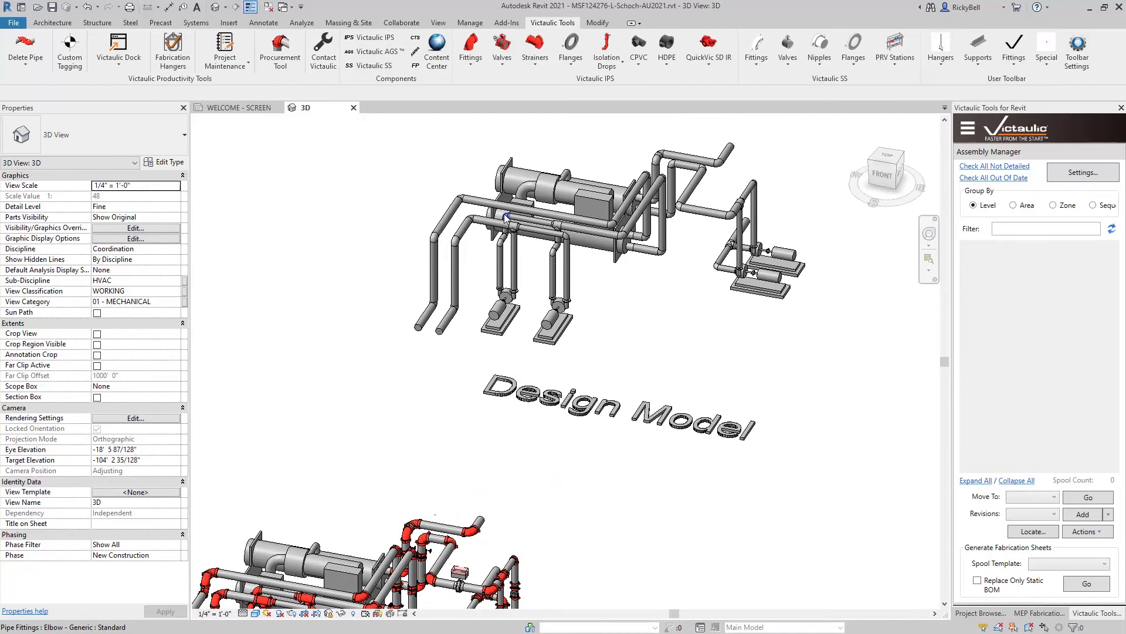
pyautogui.scroll(6, 504, 213)
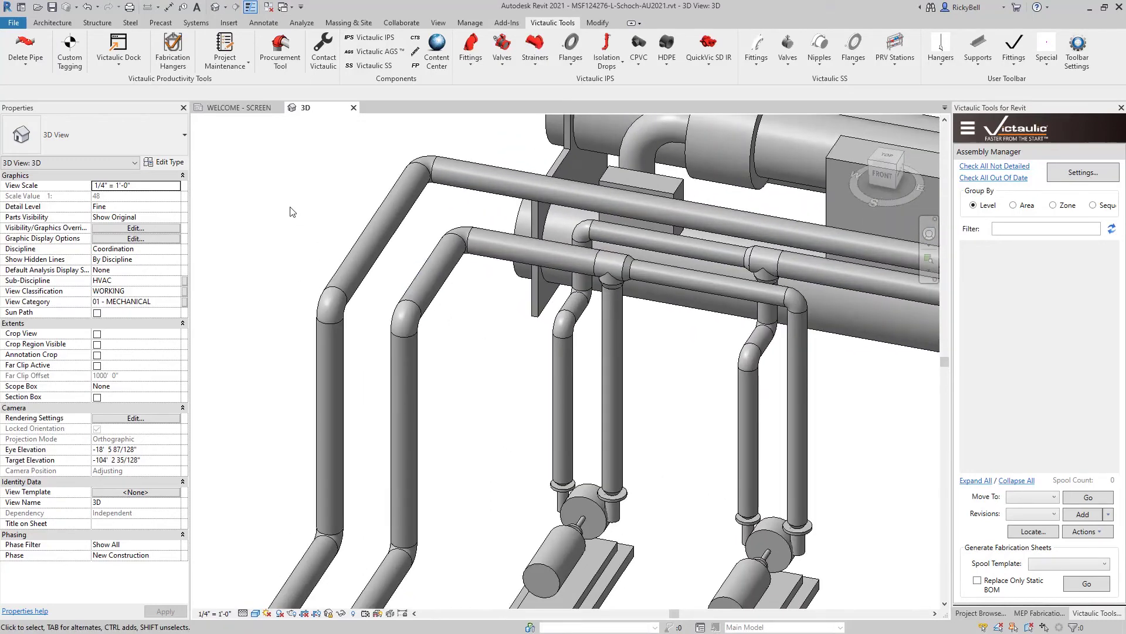
pyautogui.click(26, 48)
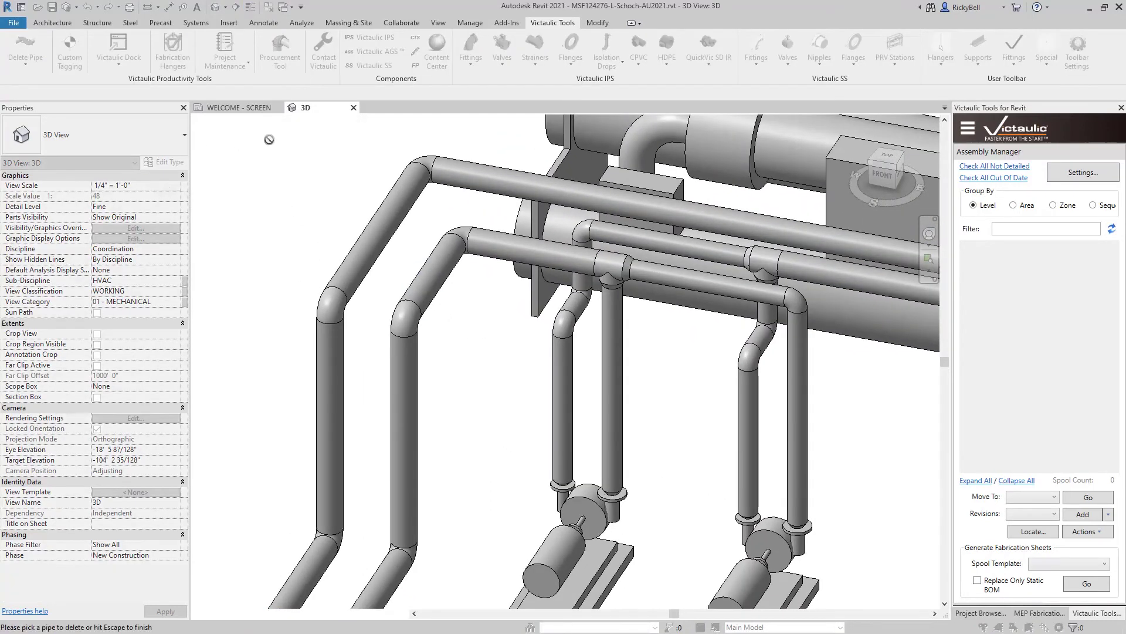
pyautogui.click(400, 191)
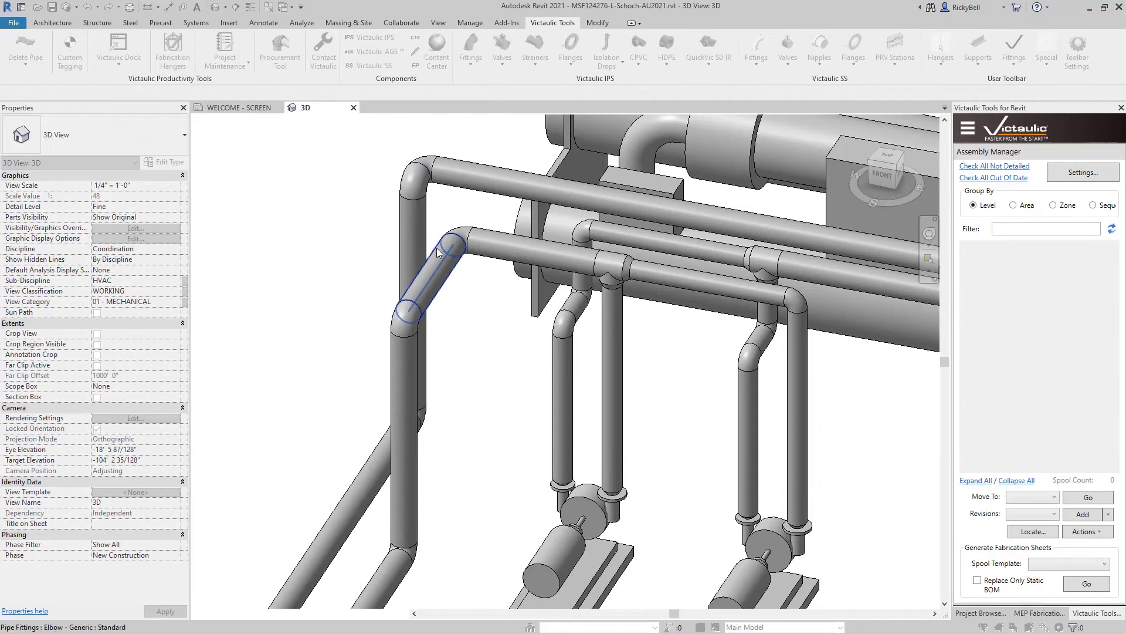
pyautogui.click(438, 252)
pyautogui.click(406, 222)
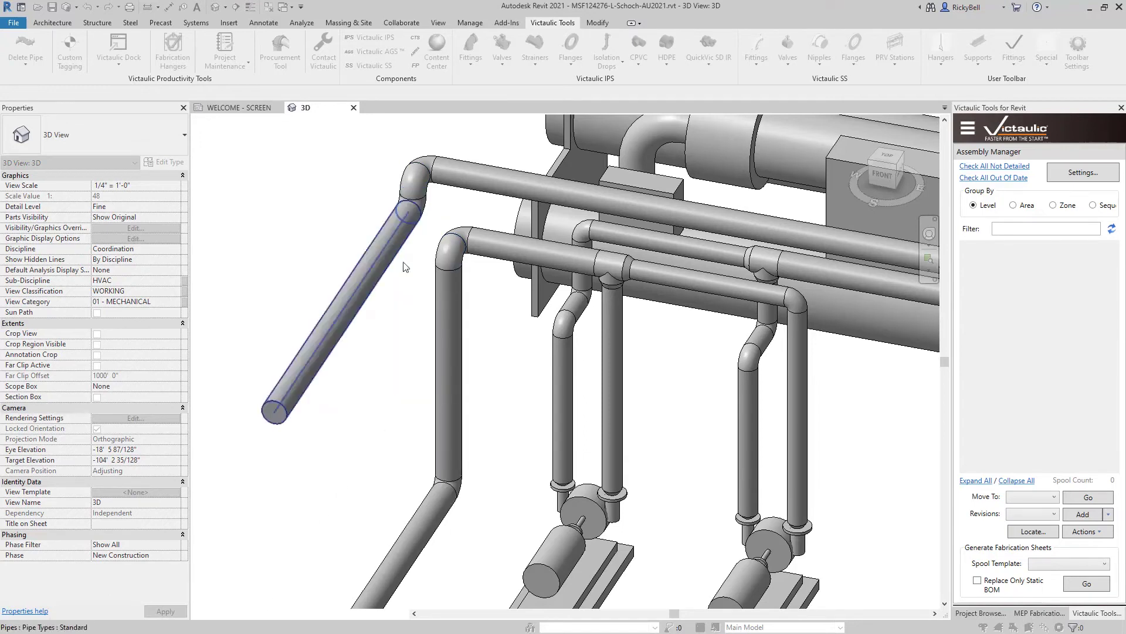
pyautogui.click(447, 290)
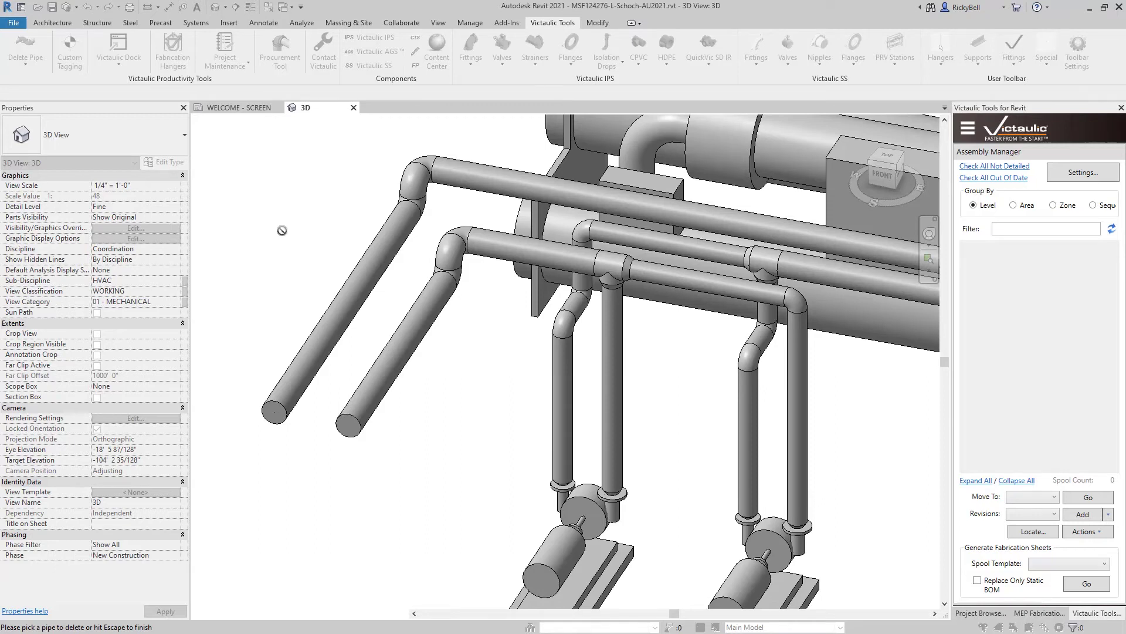
pyautogui.press('Escape')
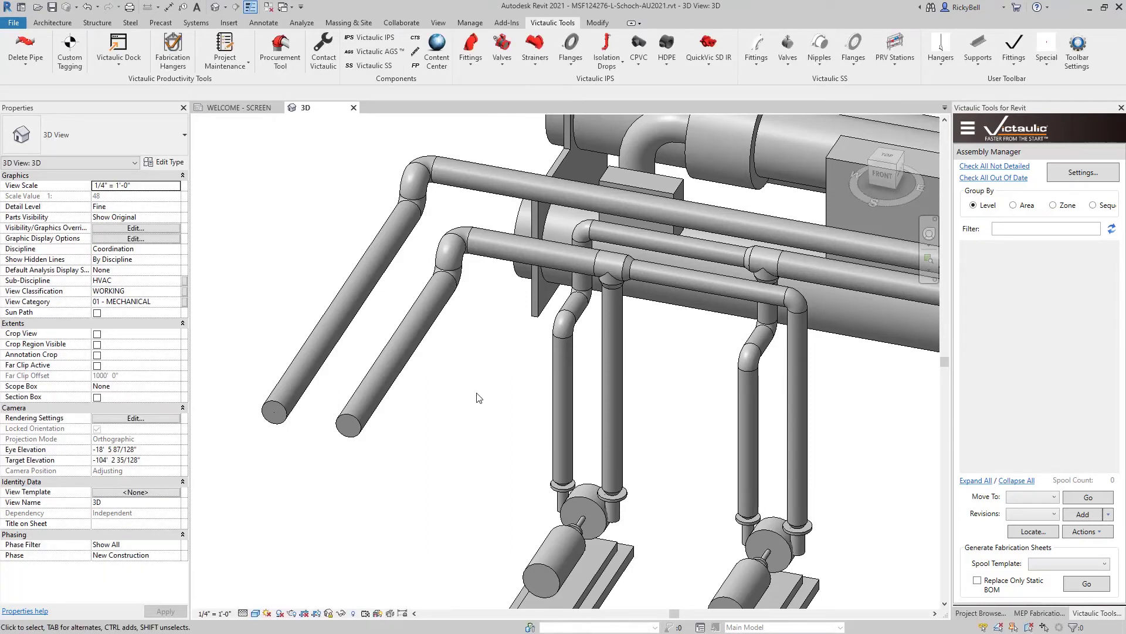
pyautogui.scroll(-8, 490, 407)
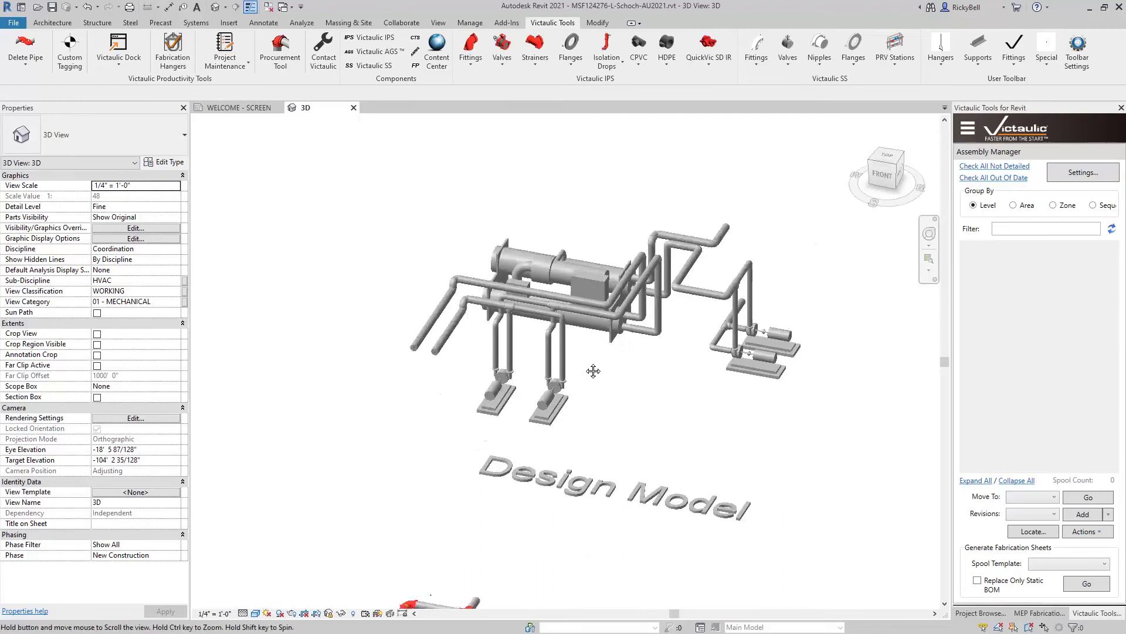
# Step: Center the MEP Fabrication Parts pipework in the 3D view beside the Design Model
pyautogui.moveTo(643, 509); pyautogui.dragTo(194, 223, button='middle')
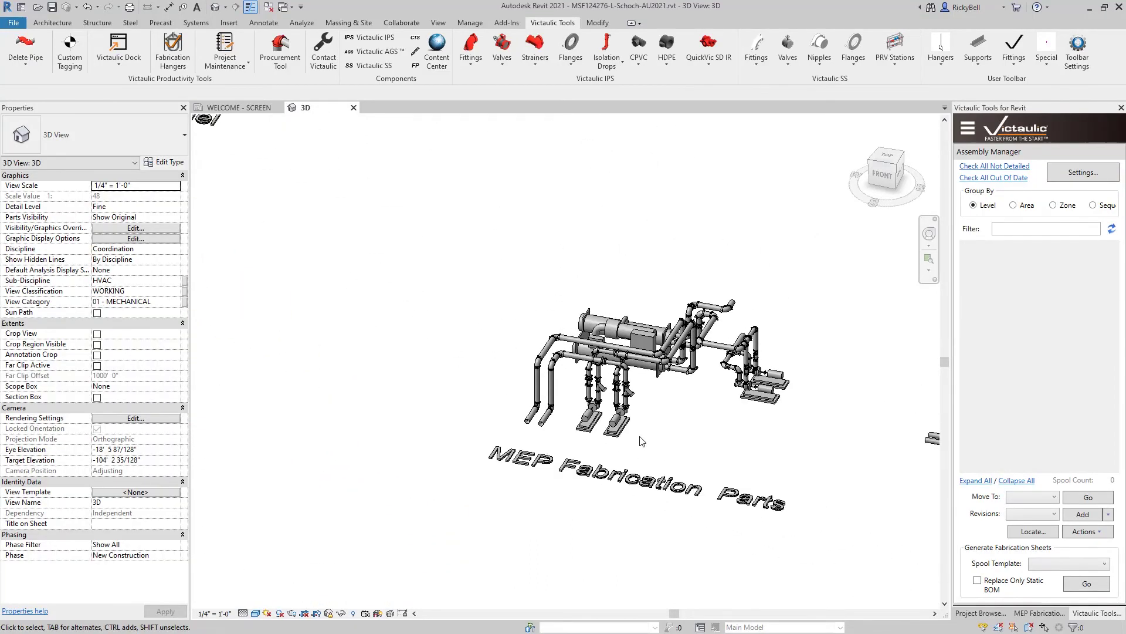
pyautogui.scroll(6, 542, 358)
pyautogui.moveTo(542, 358); pyautogui.dragTo(509, 379, button='middle')
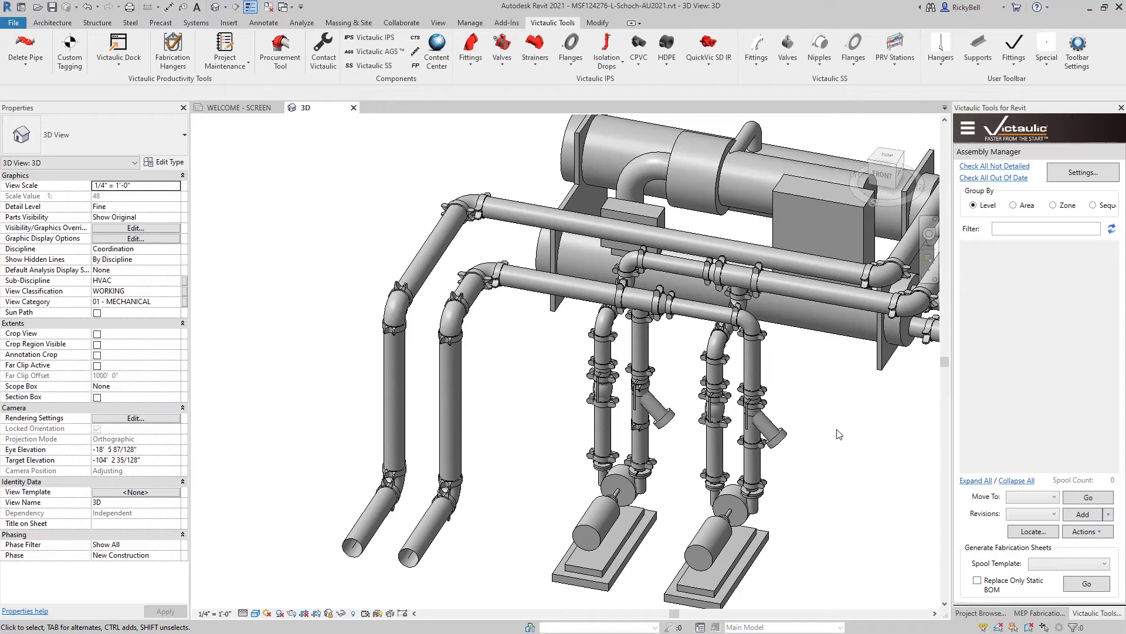
pyautogui.click(1035, 613)
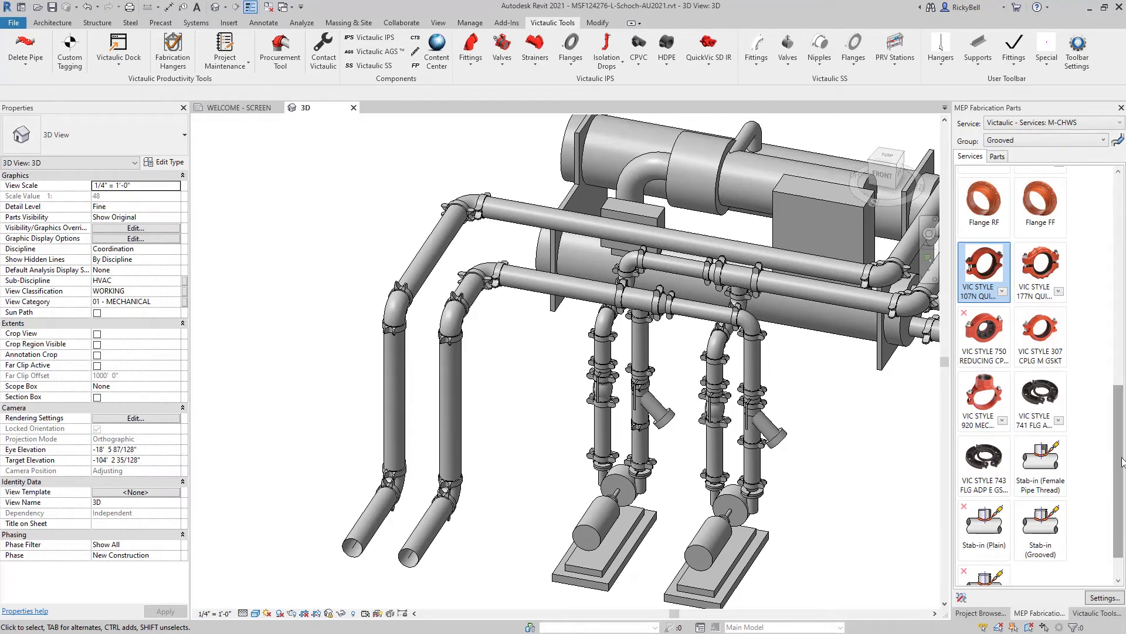
# Step: Mark the VIC STYLE 107N coupling as excluded in the Grooved parts list
pyautogui.moveTo(1122, 462); pyautogui.dragTo(1123, 453)
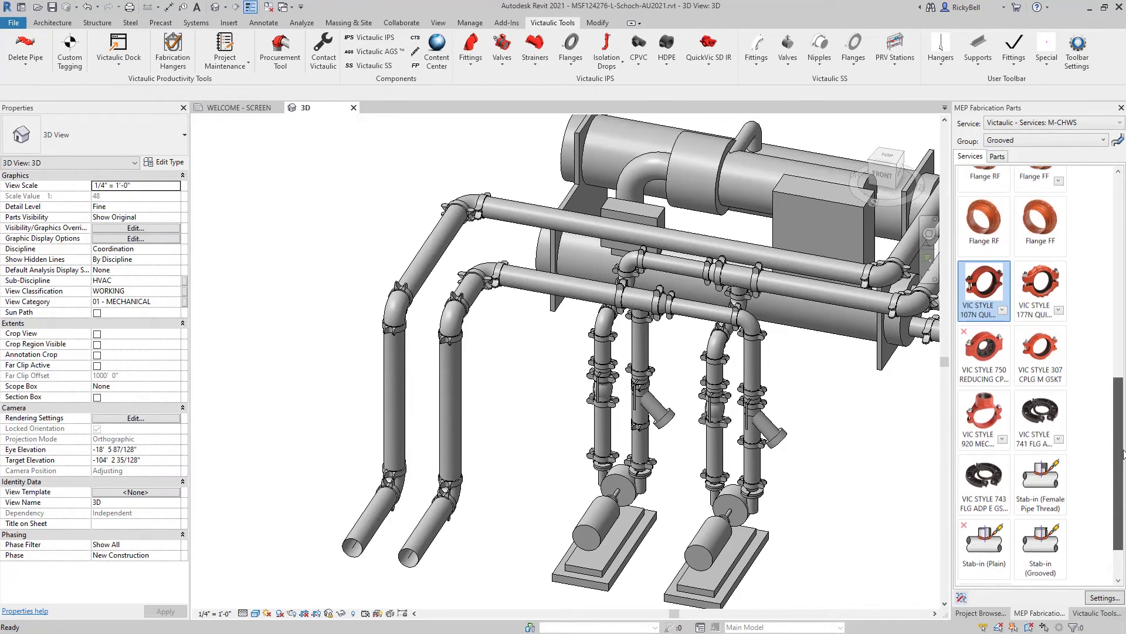
pyautogui.click(985, 292)
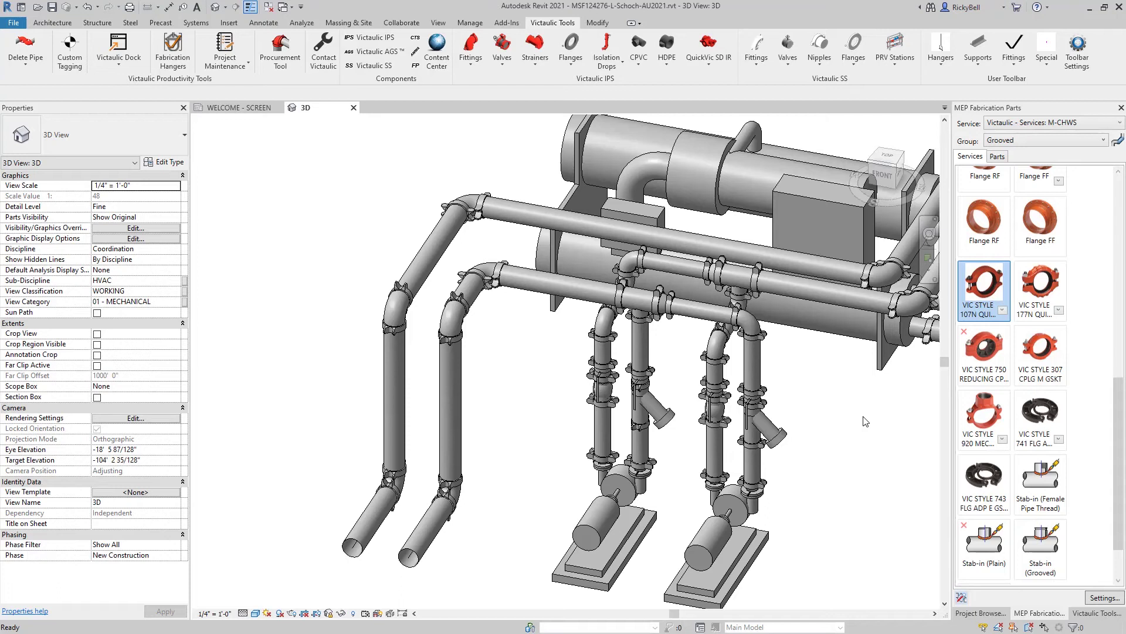
pyautogui.click(961, 599)
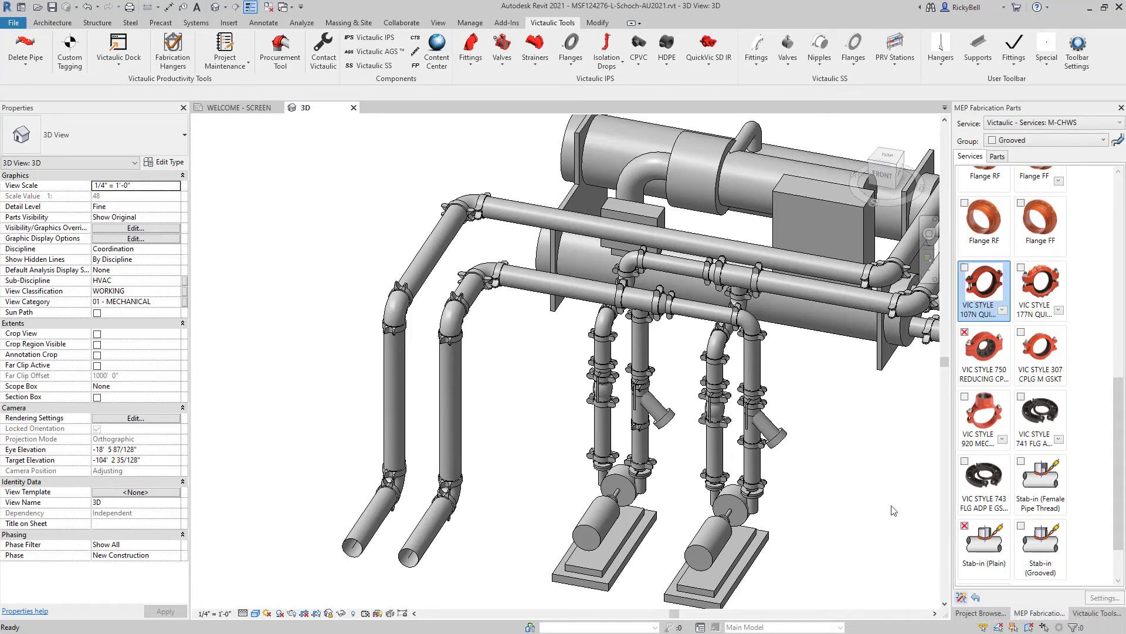
pyautogui.click(965, 268)
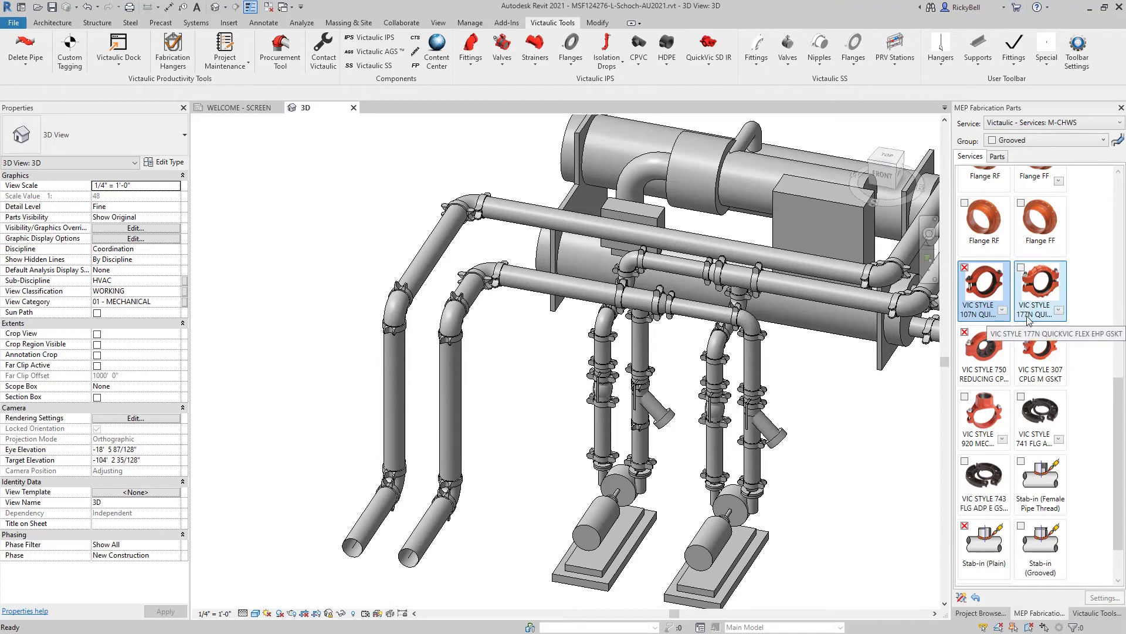
# Step: Delete the diagonal, elbow and both vertical fabrication pipes, then inspect the new joining coupling
pyautogui.click(26, 50)
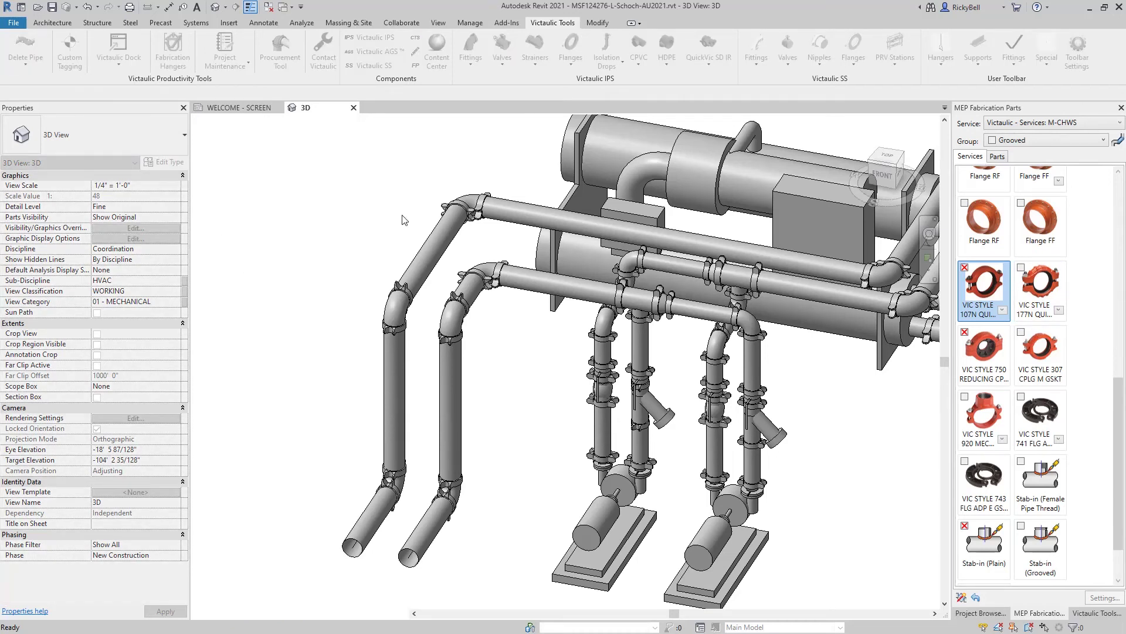
pyautogui.click(444, 232)
pyautogui.scroll(2, 470, 294)
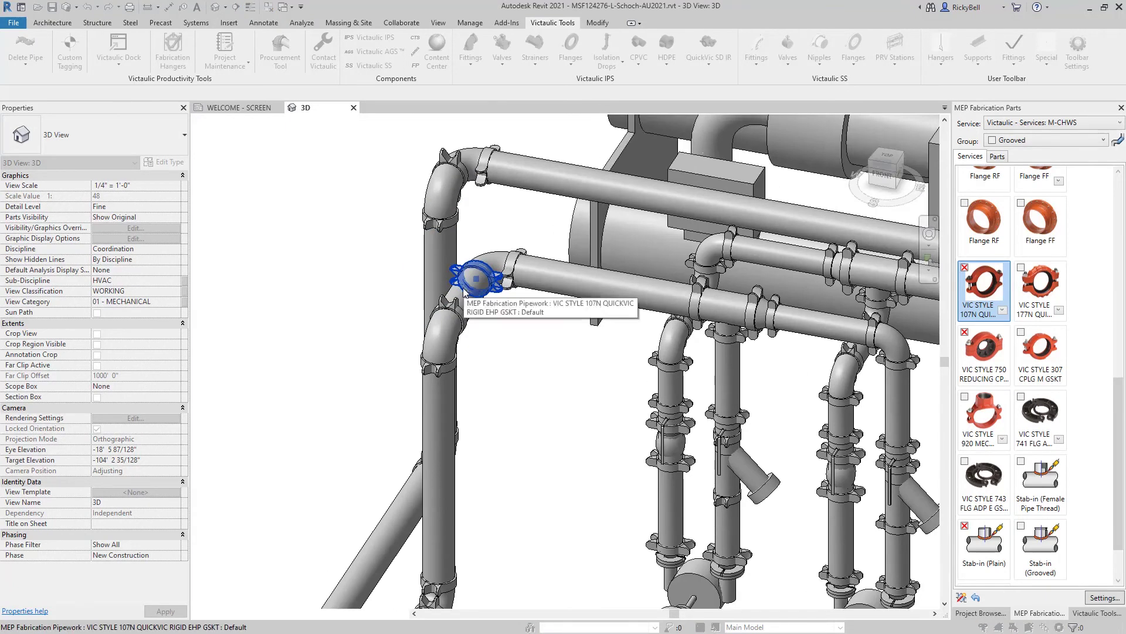
pyautogui.click(479, 336)
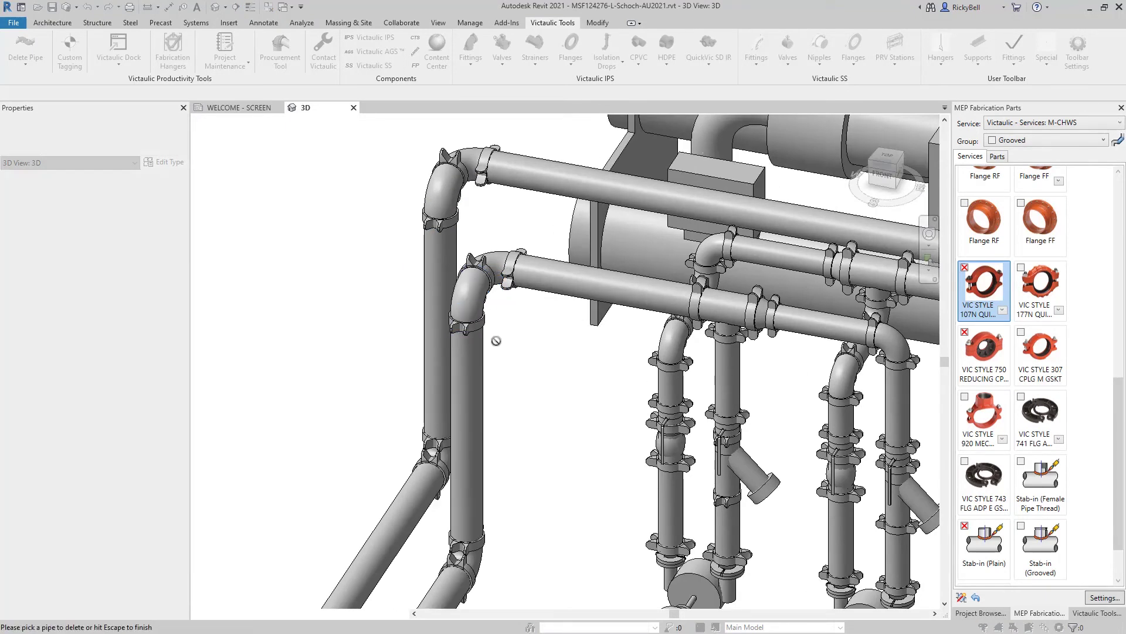
pyautogui.click(476, 338)
pyautogui.click(439, 282)
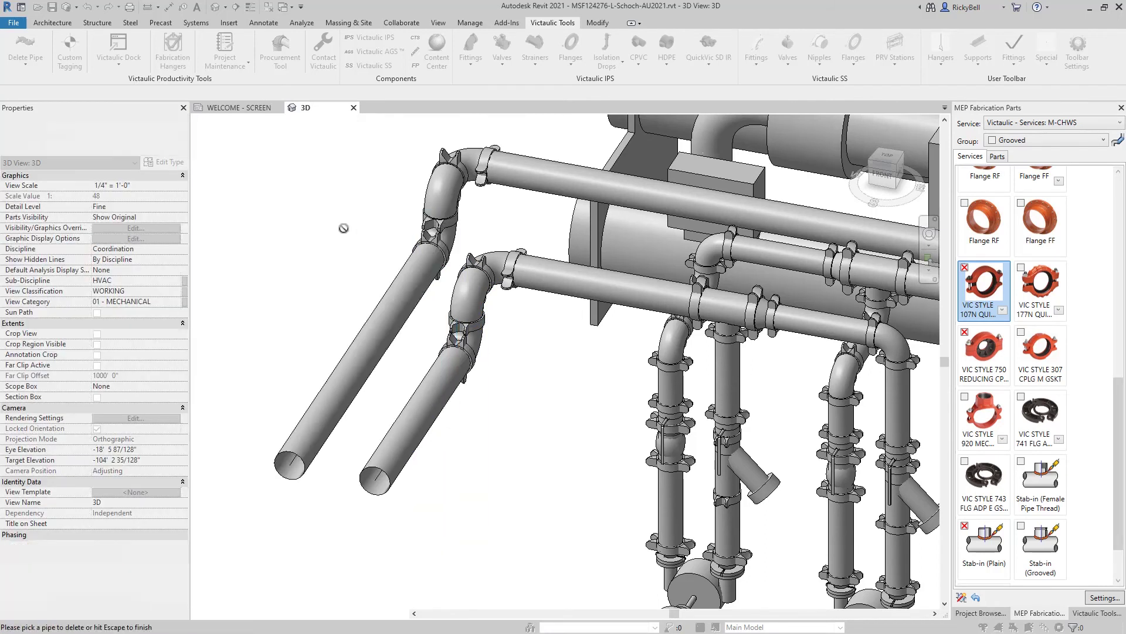
pyautogui.click(431, 228)
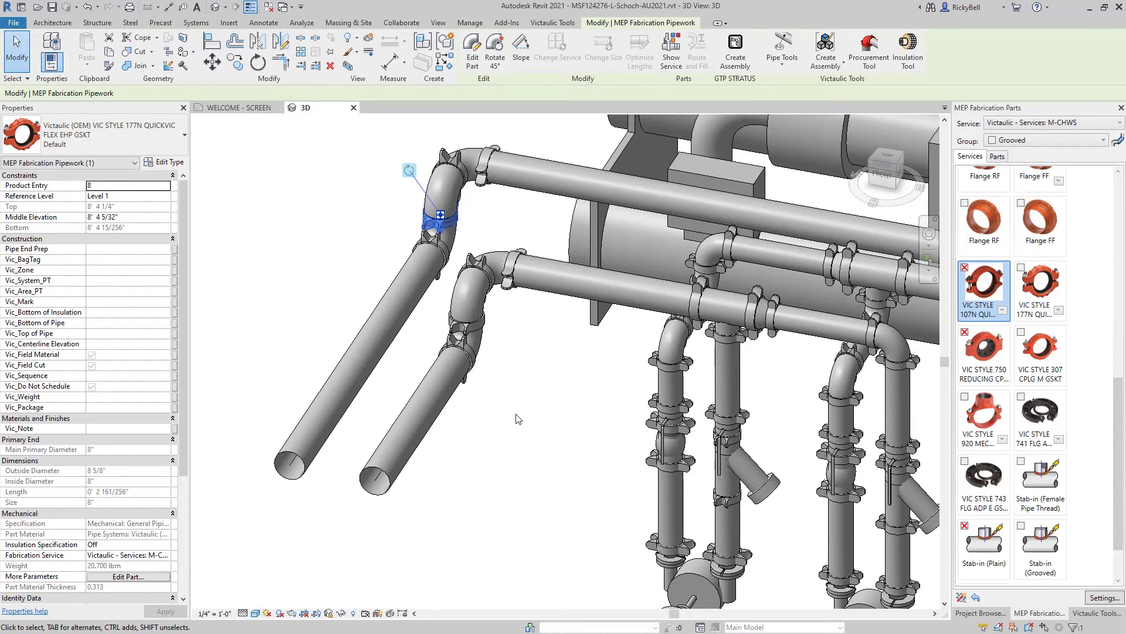
pyautogui.press('Escape')
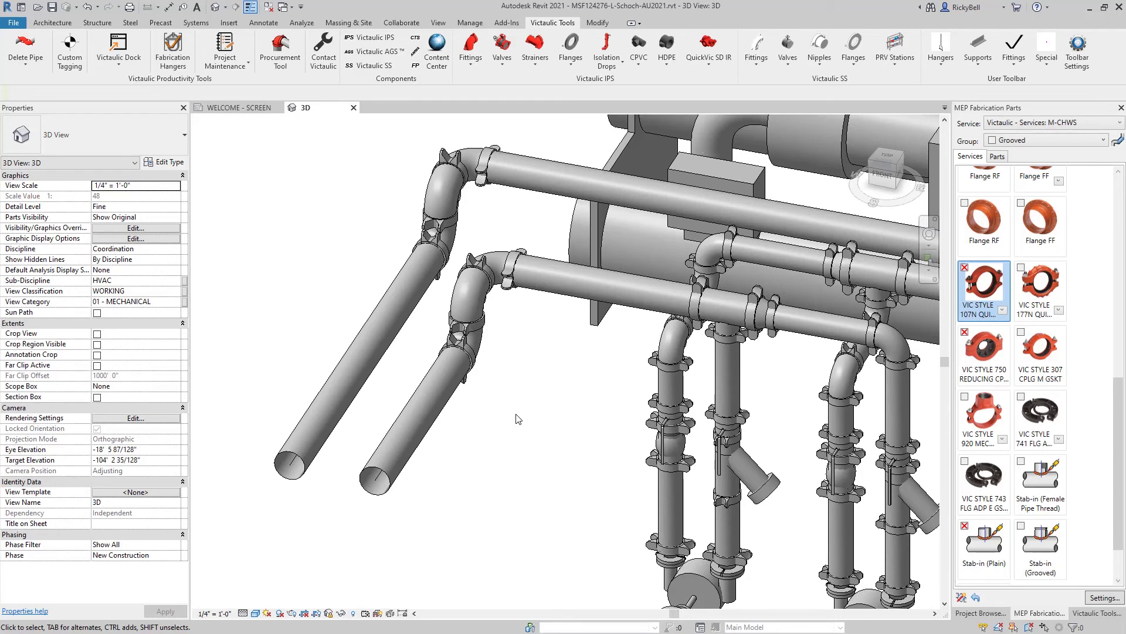
# Step: Start a Victaulic-IPS TEE pipe (PI) set to slope up at 1/4" per 12"
pyautogui.scroll(-6, 517, 418)
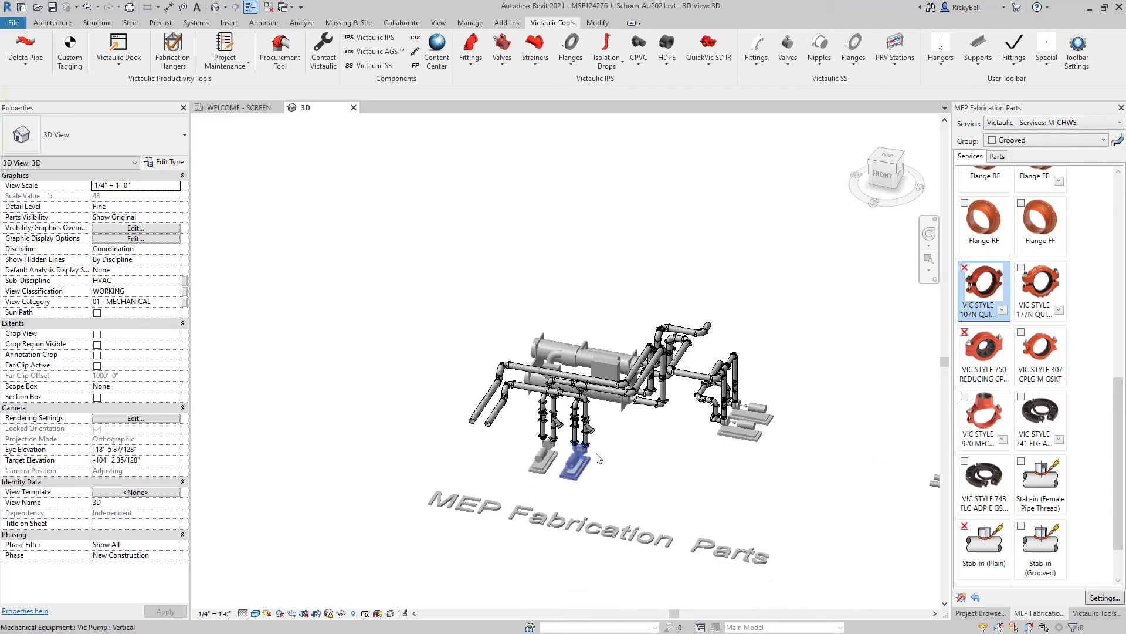
pyautogui.moveTo(498, 381)
pyautogui.mouseDown(button='middle')
pyautogui.moveTo(498, 339)
pyautogui.moveTo(450, 395)
pyautogui.moveTo(550, 470)
pyautogui.moveTo(480, 385)
pyautogui.mouseUp(button='middle')
pyautogui.press('p')
pyautogui.press('i')
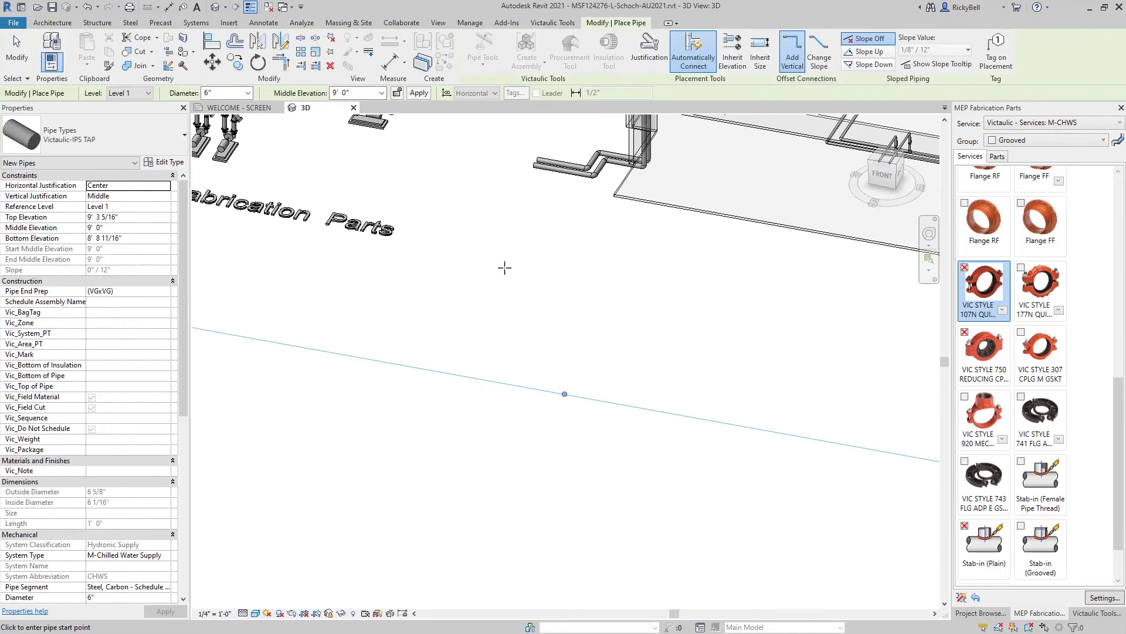
pyautogui.click(158, 145)
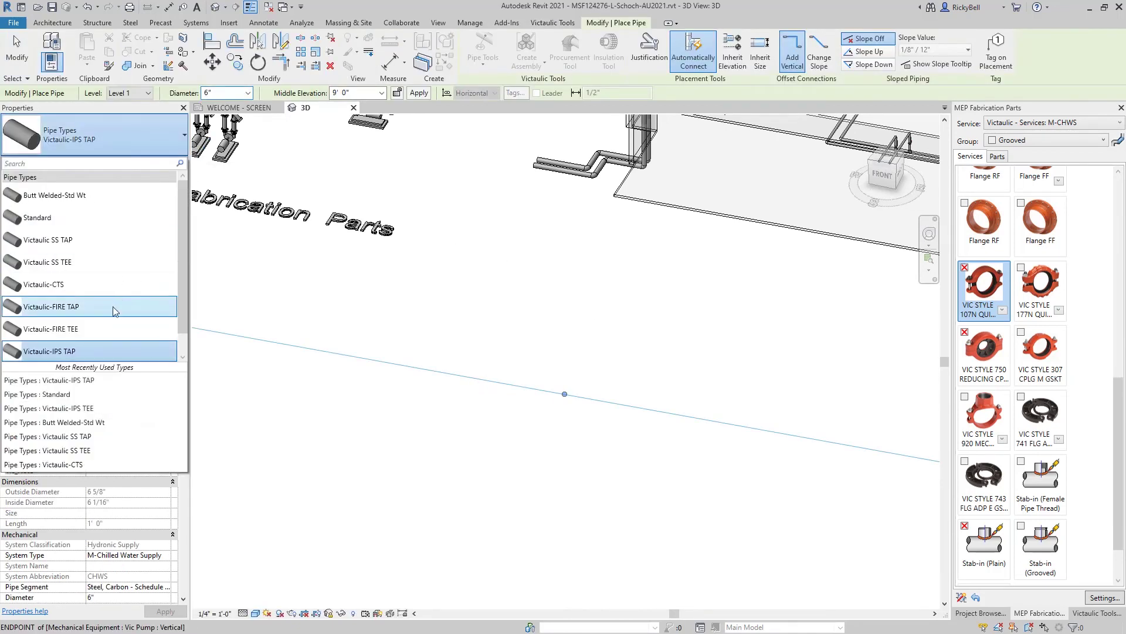
pyautogui.scroll(-1, 75, 282)
pyautogui.click(76, 351)
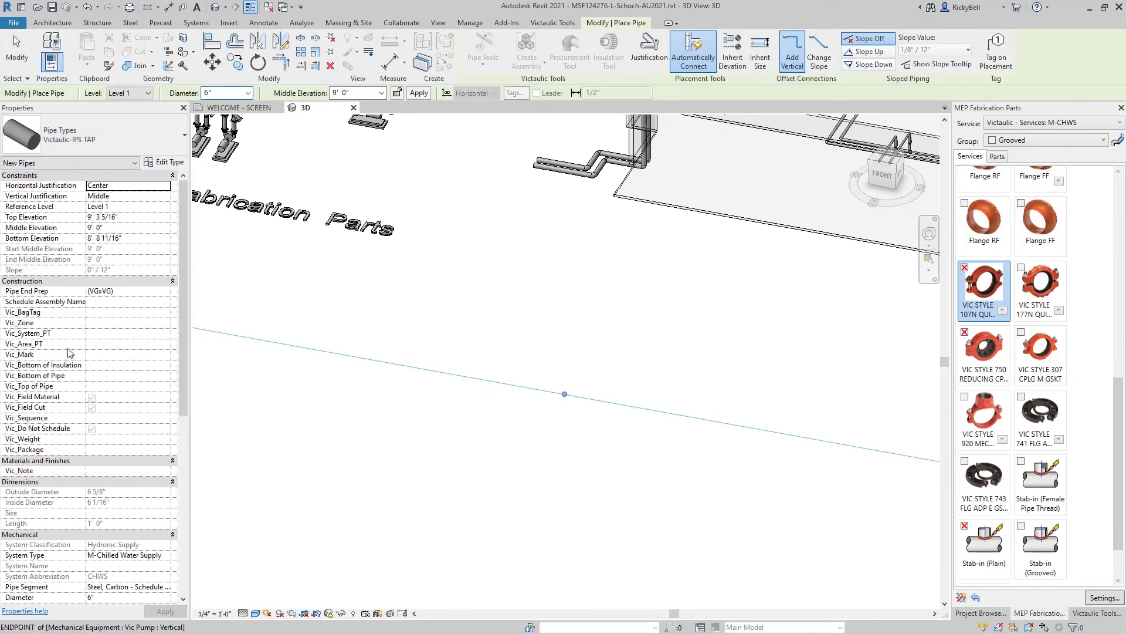
pyautogui.click(869, 52)
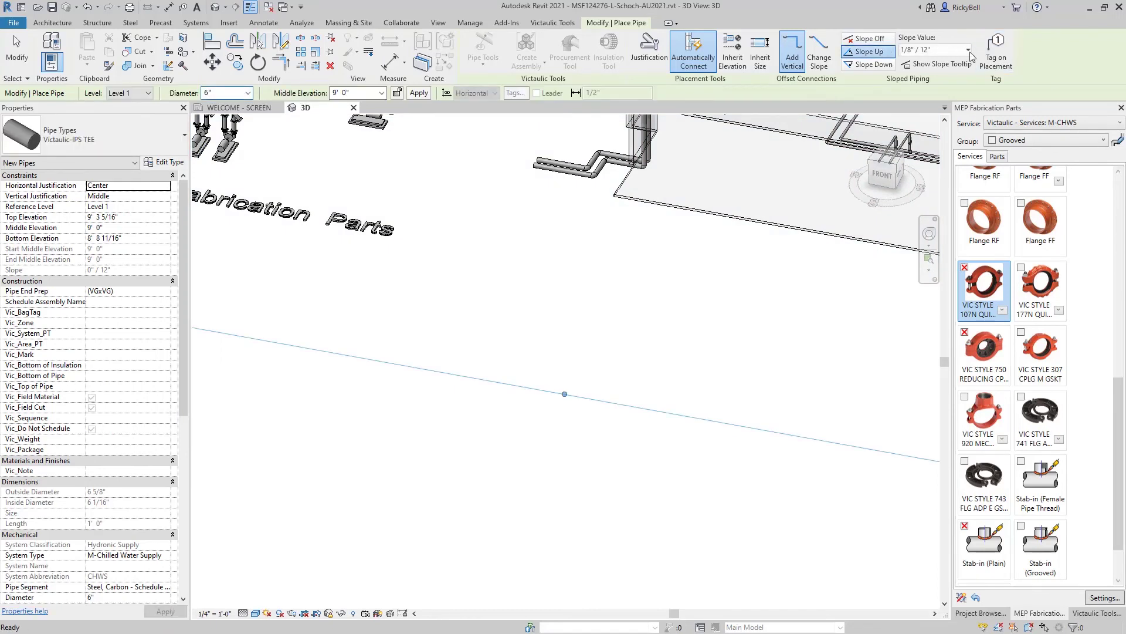
pyautogui.click(967, 50)
pyautogui.click(929, 88)
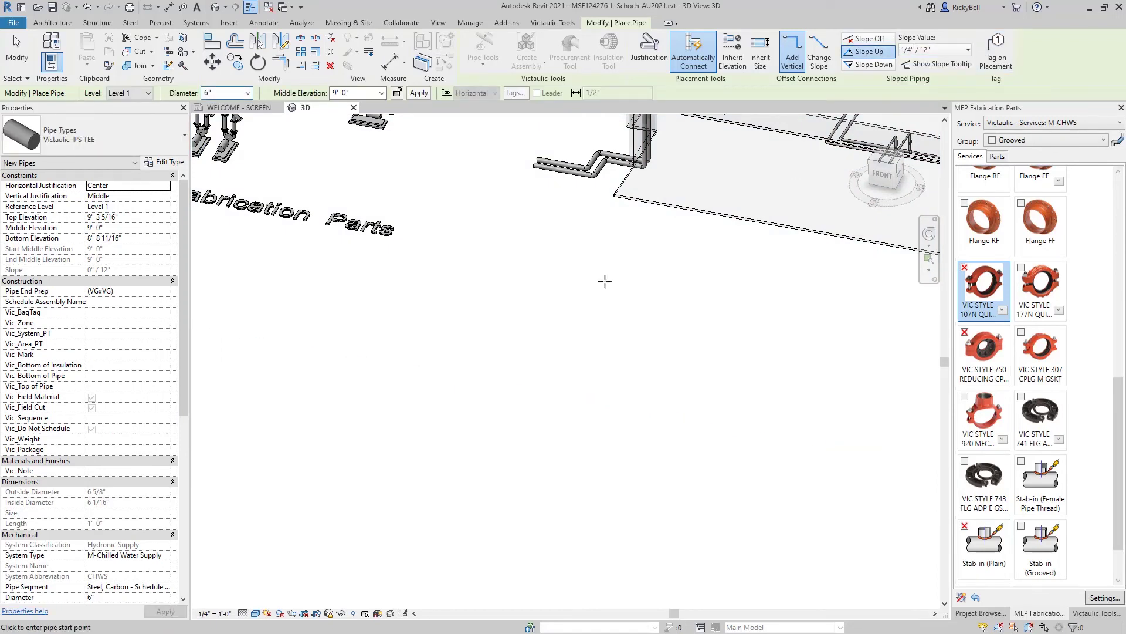
# Step: Draw the pipe run through five points, including a jog and a riser
pyautogui.click(352, 379)
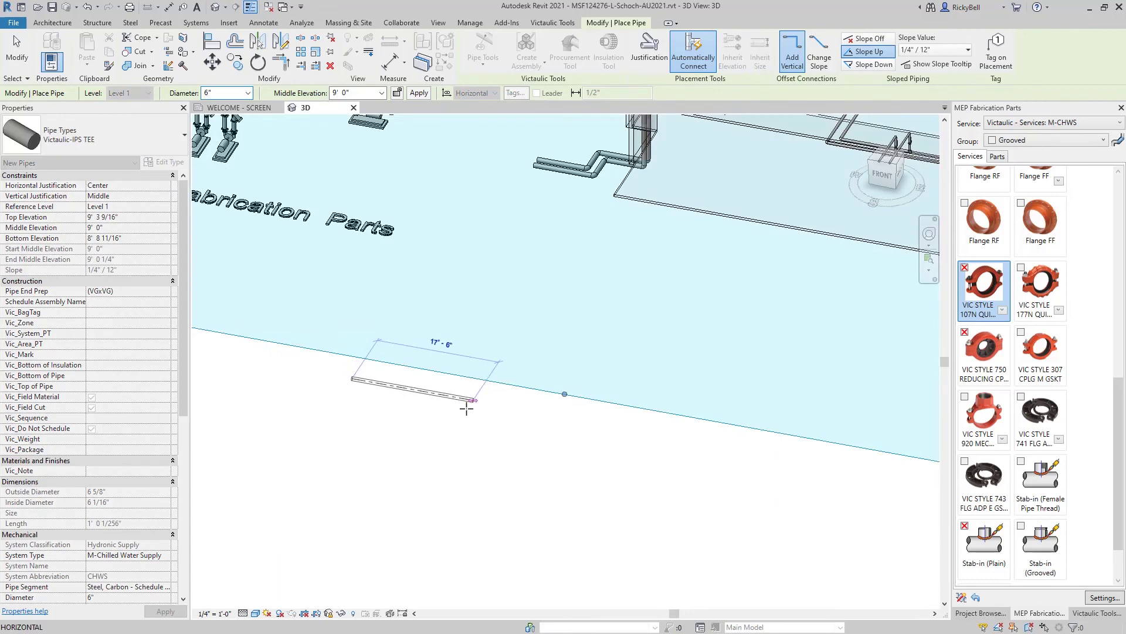
pyautogui.click(494, 364)
pyautogui.click(610, 383)
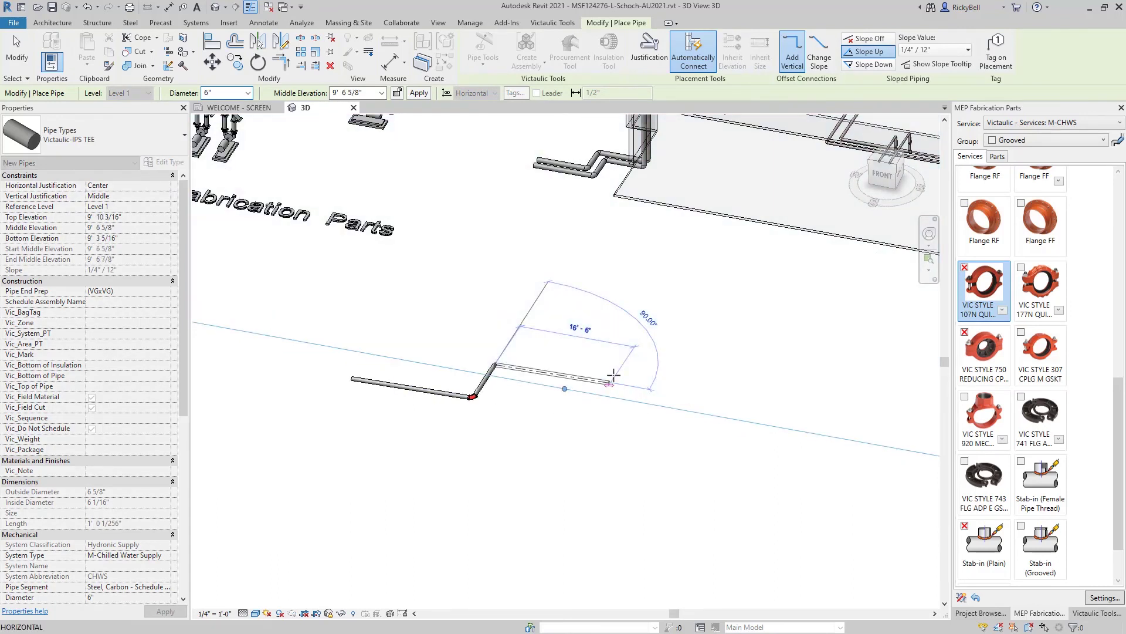
pyautogui.click(632, 346)
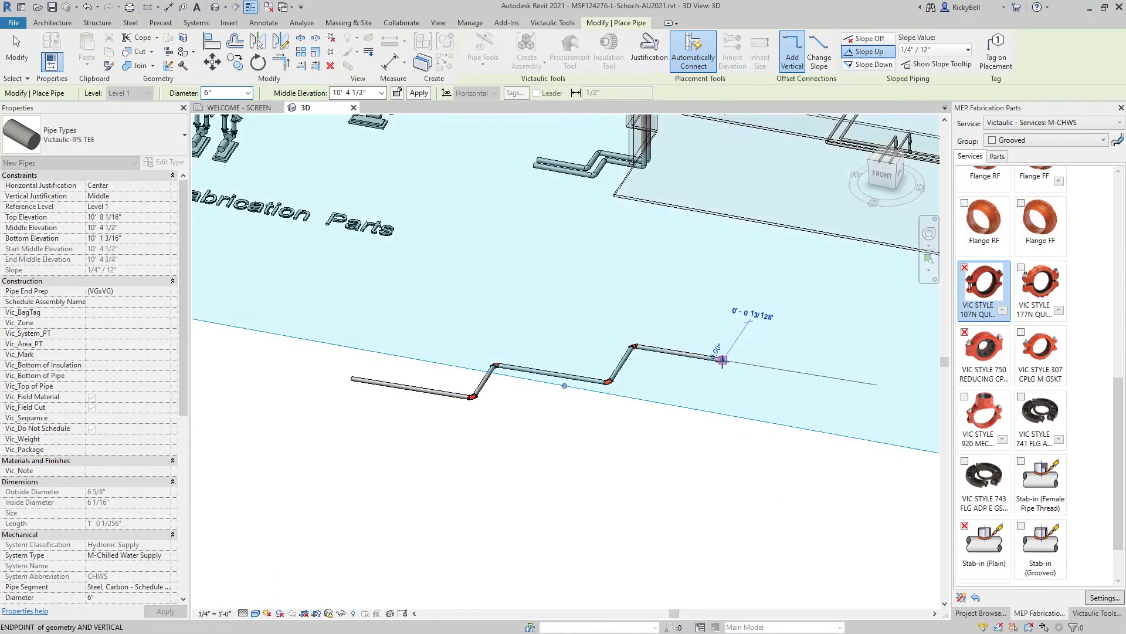
pyautogui.click(722, 361)
pyautogui.press('Escape')
pyautogui.press('Escape')
pyautogui.scroll(5, 488, 381)
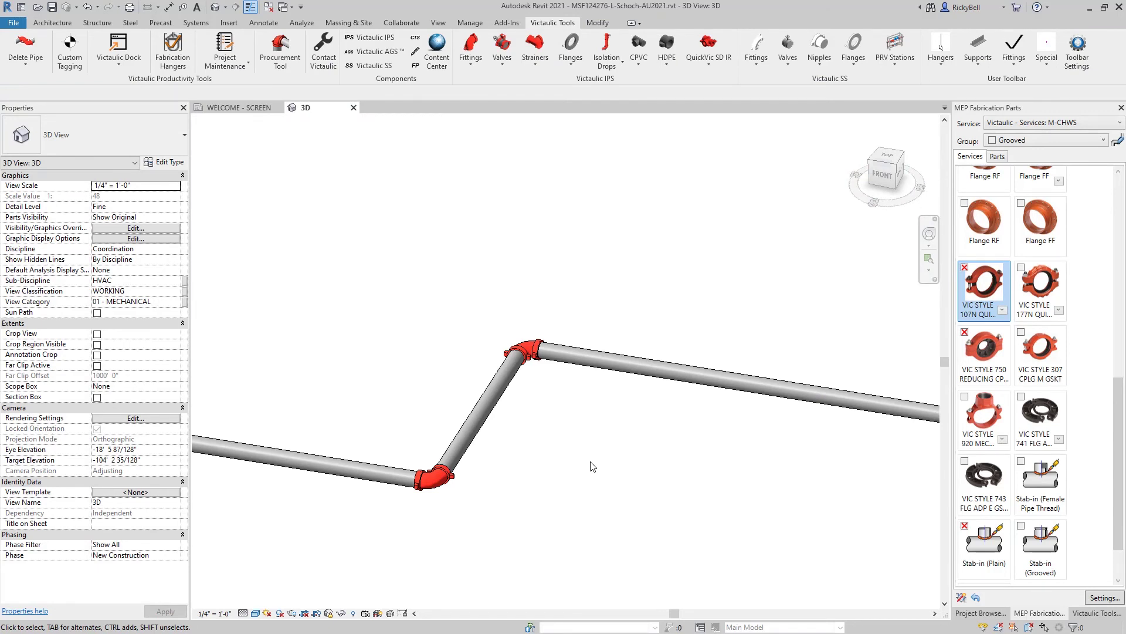
# Step: Delete the new run's diagonal pipe and the lower pipe between its elbows
pyautogui.click(26, 47)
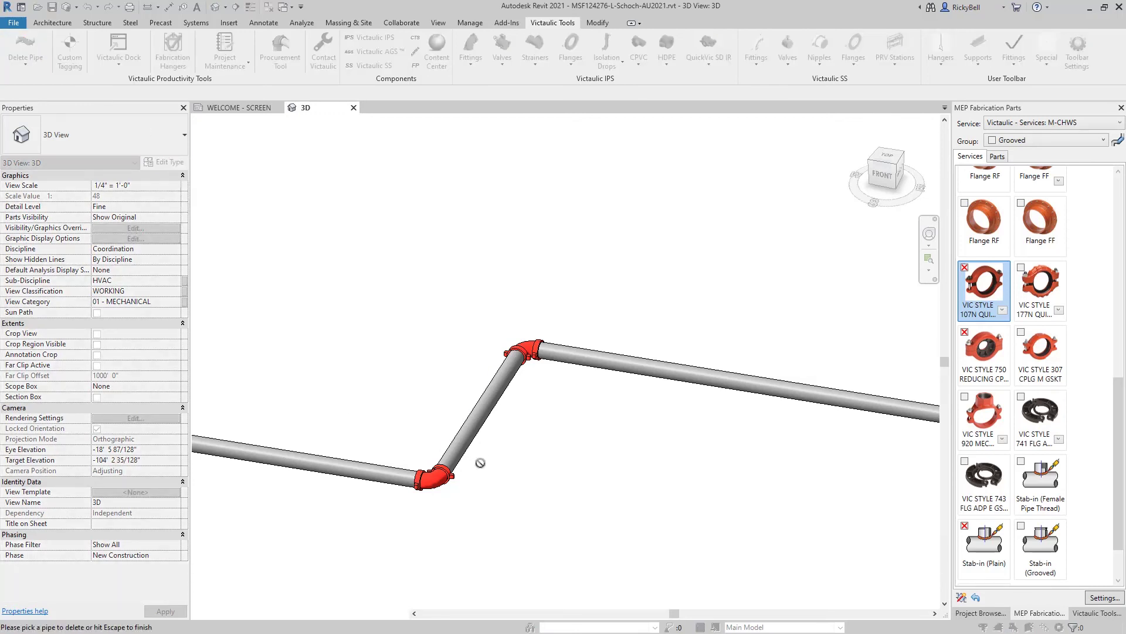
pyautogui.click(459, 462)
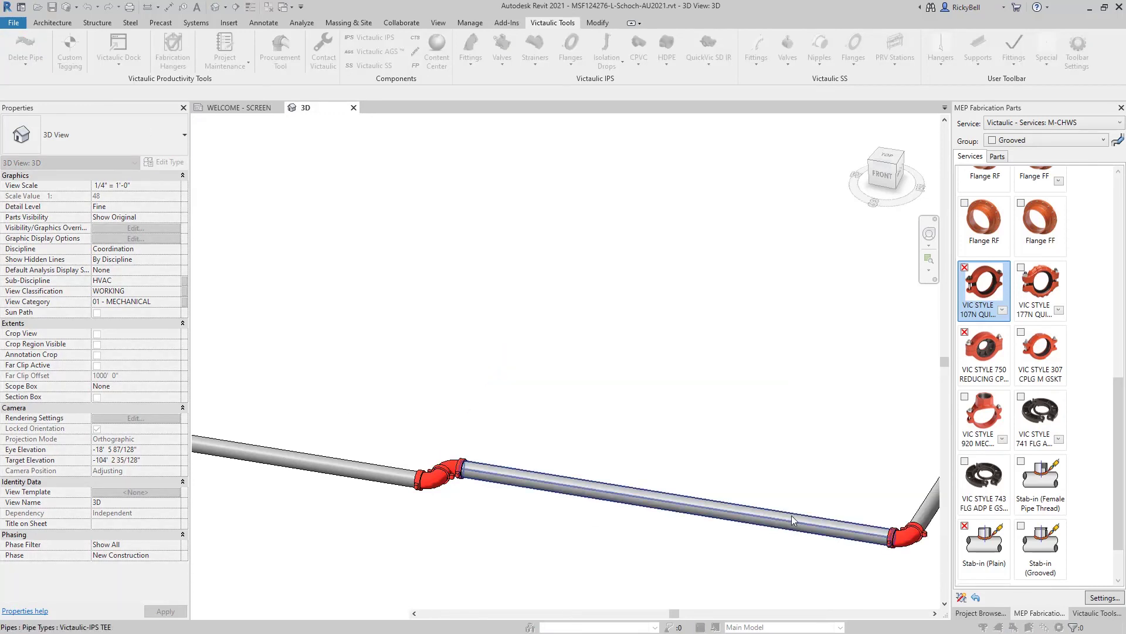
pyautogui.click(481, 466)
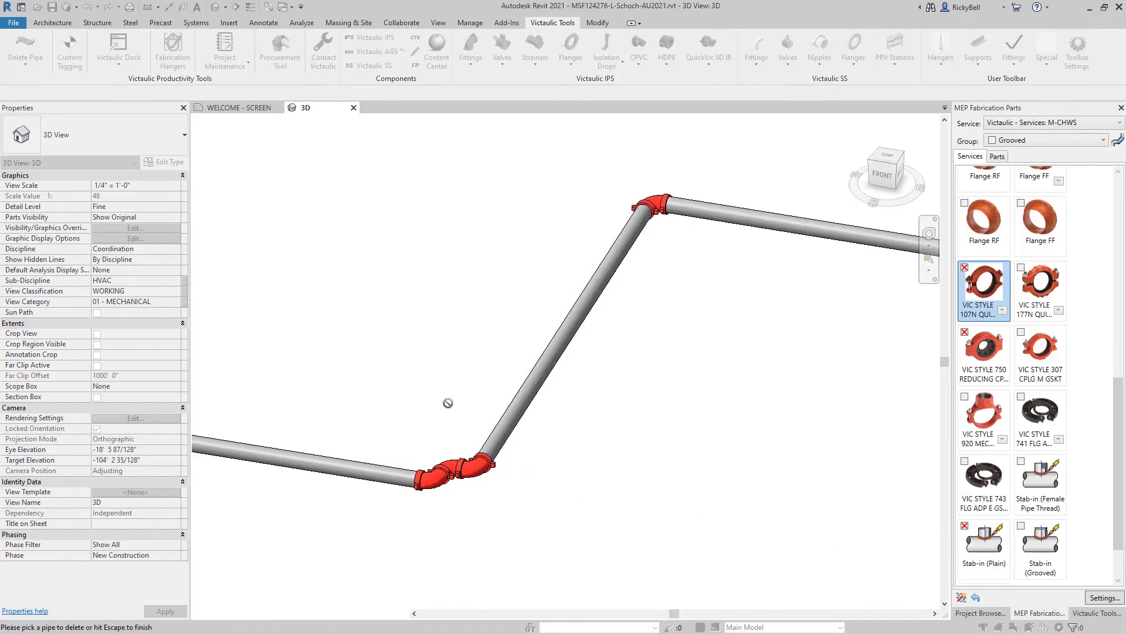
pyautogui.press('Escape')
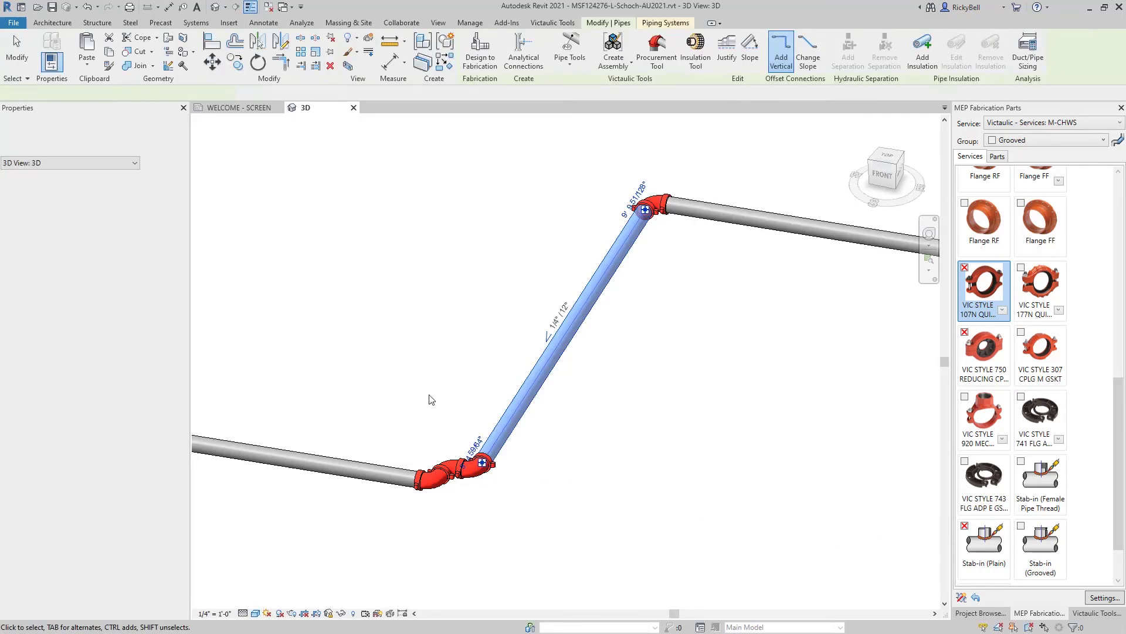